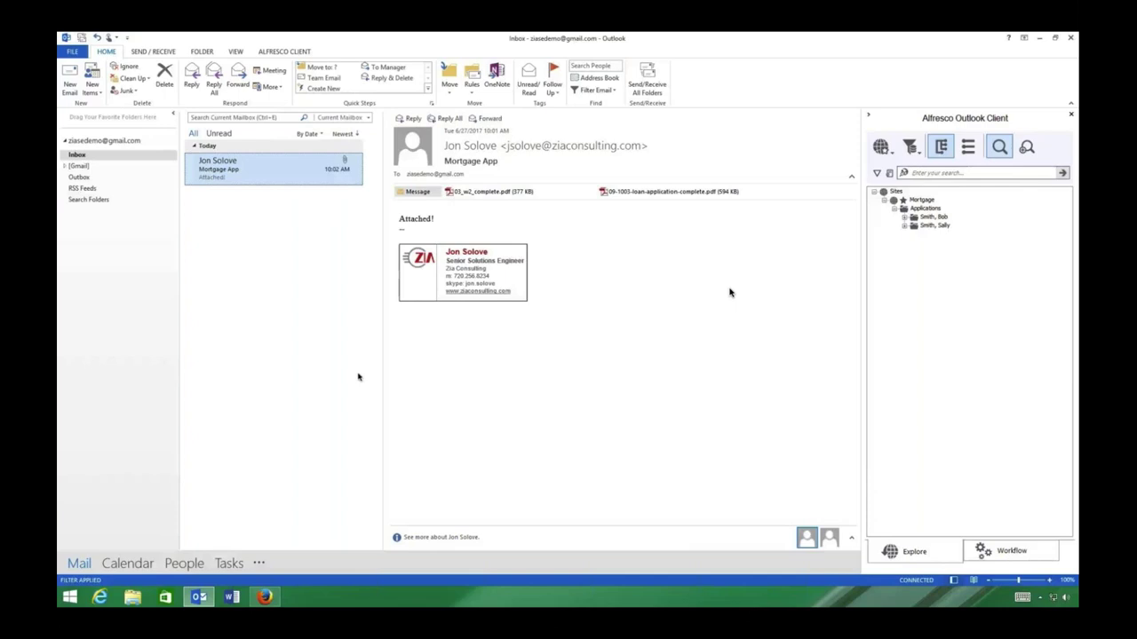
pyautogui.moveTo(695, 348)
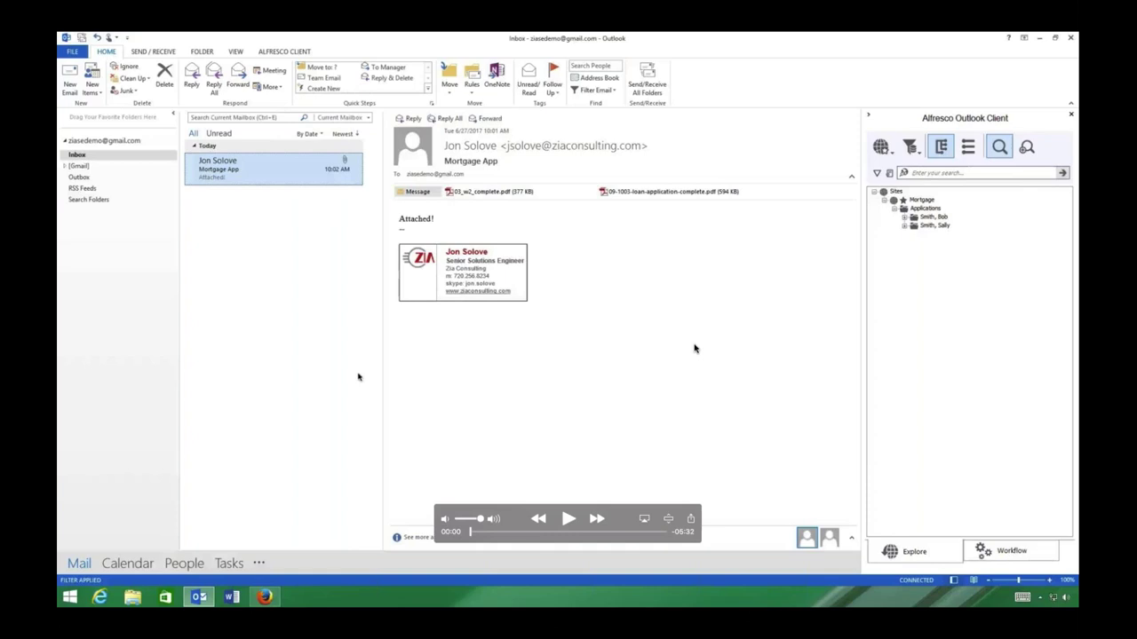
pyautogui.press('space')
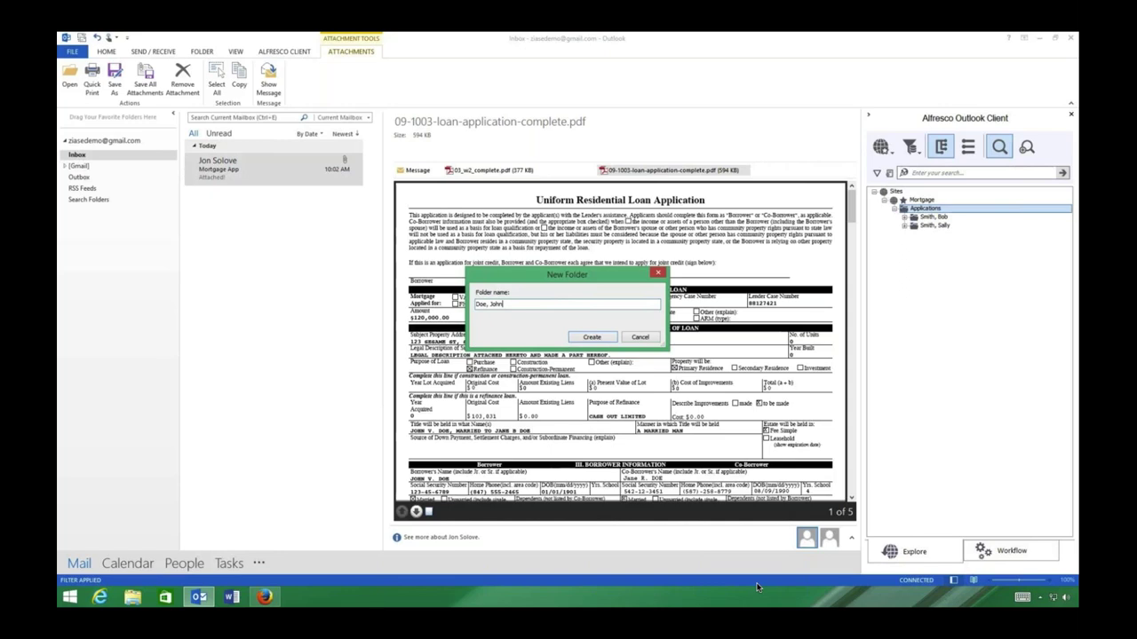
# Step: Create a folder named after the applicant under Applications and file both PDF attachments of the Mortgage App email in it
pyautogui.press('Return')
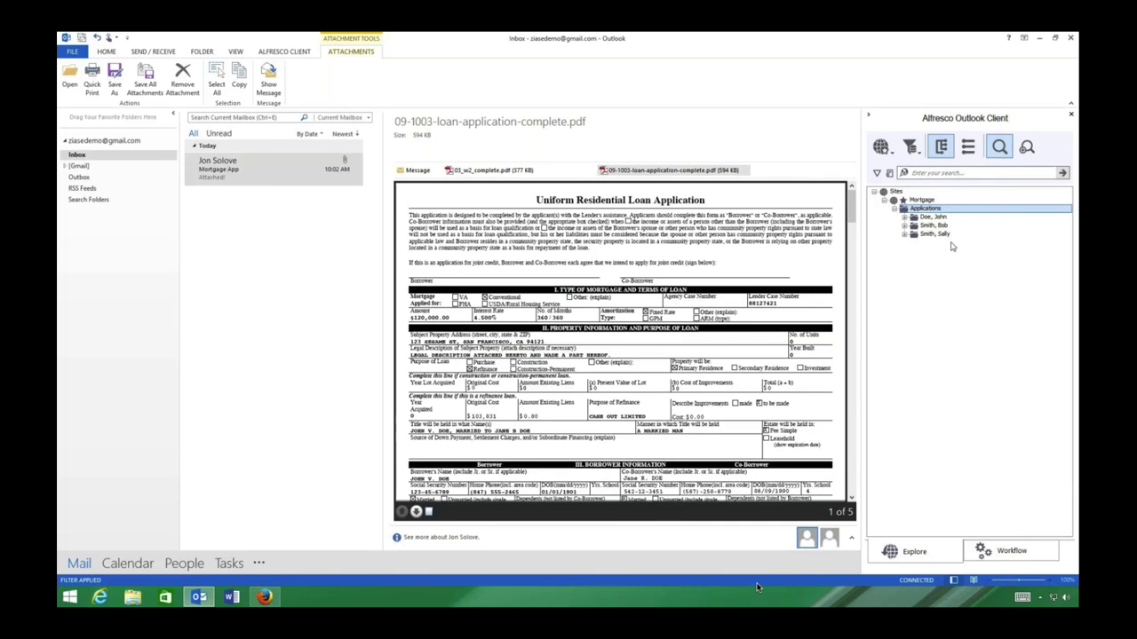
pyautogui.keyDown('ctrl'); pyautogui.click(520, 173); pyautogui.keyUp('ctrl')
pyautogui.moveTo(521, 174); pyautogui.dragTo(930, 222)
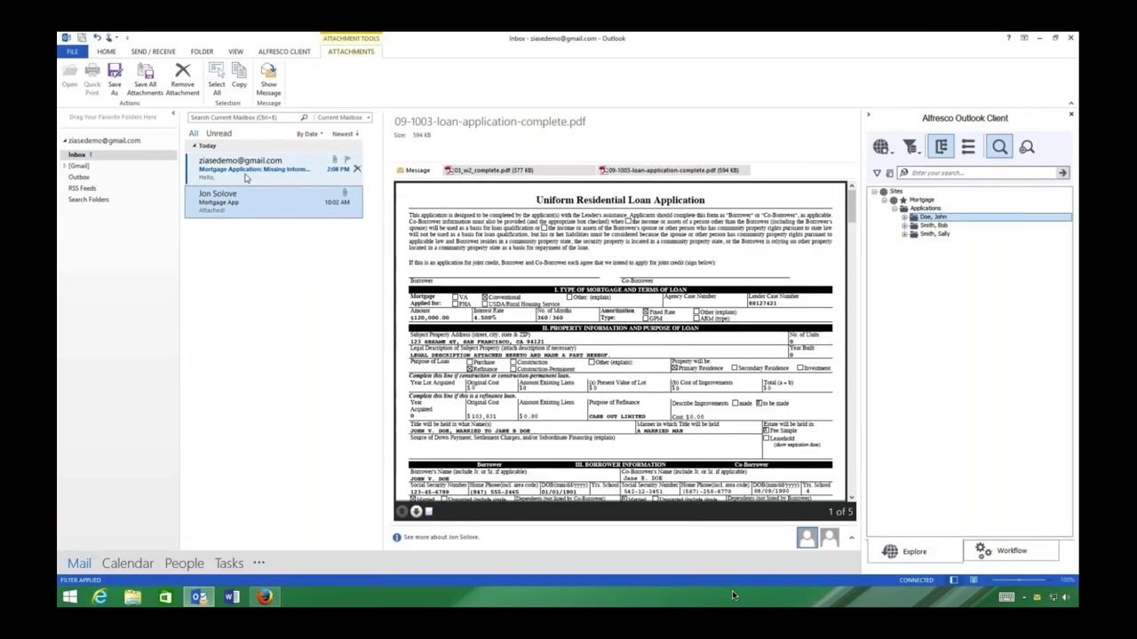
# Step: Open the "Mortgage Application: Missing Information" email and read the issue reported for Form W-2
pyautogui.click(246, 178)
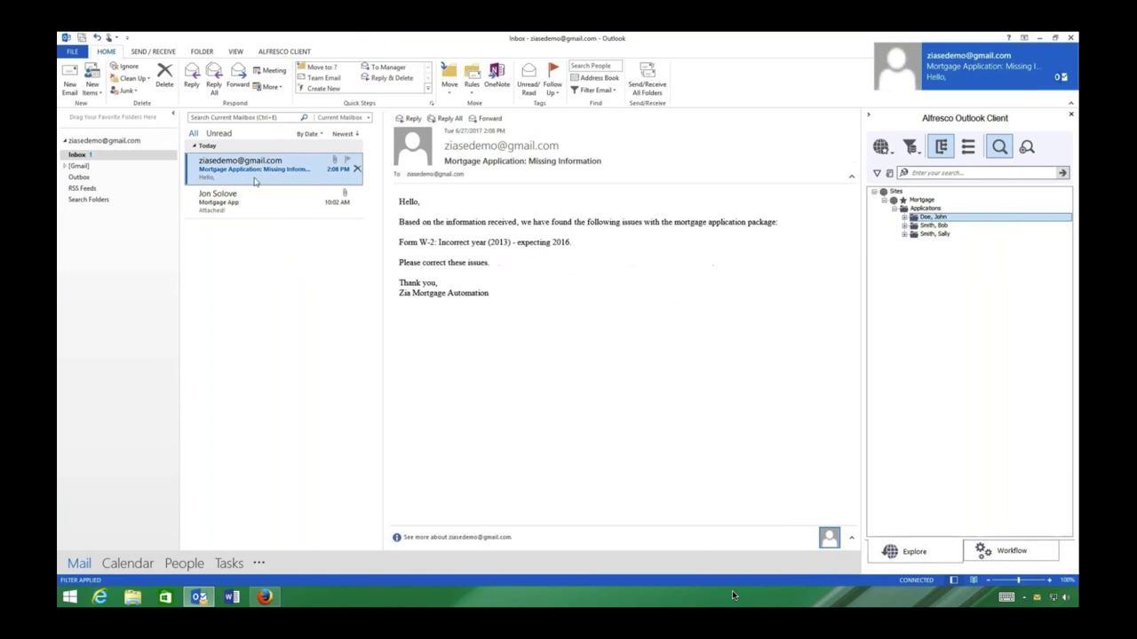
pyautogui.moveTo(393, 230); pyautogui.dragTo(411, 230)
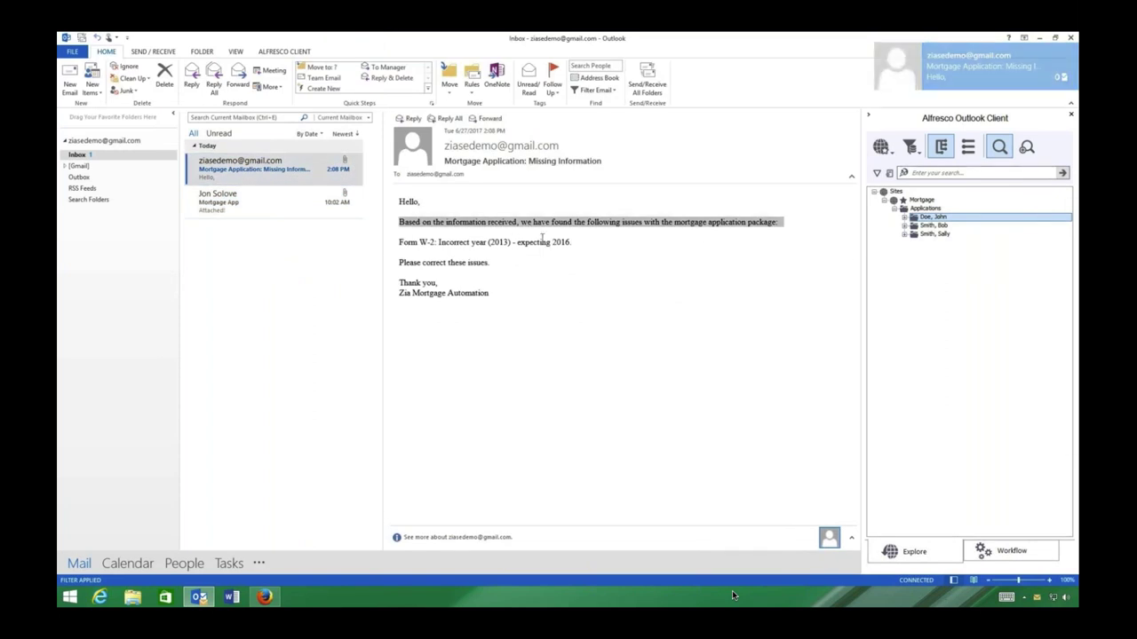
pyautogui.tripleClick(431, 245)
pyautogui.click(450, 242)
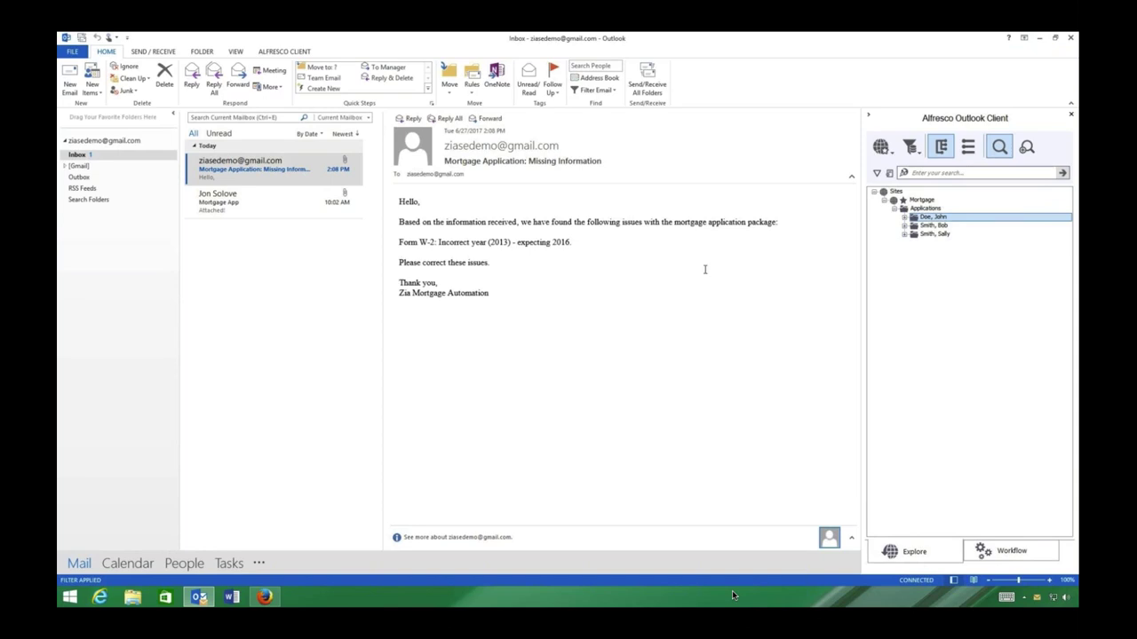
# Step: Expand the applicant's folder, open 03_w2_complete.pdf to check the form's year, and close the document
pyautogui.click(904, 217)
pyautogui.click(934, 226)
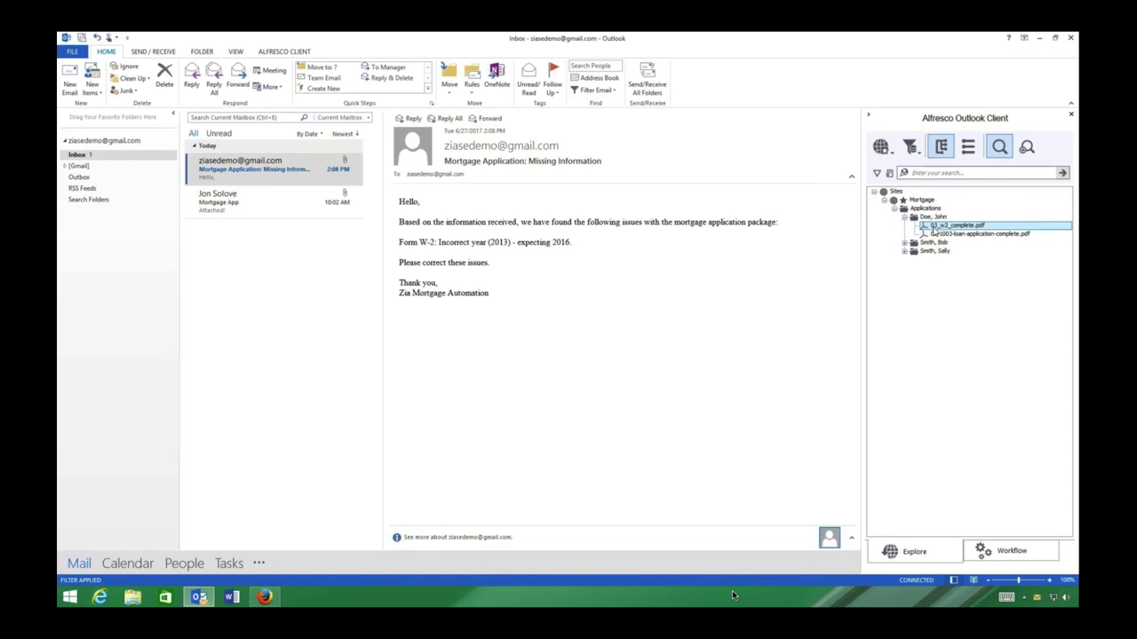
pyautogui.doubleClick(935, 227)
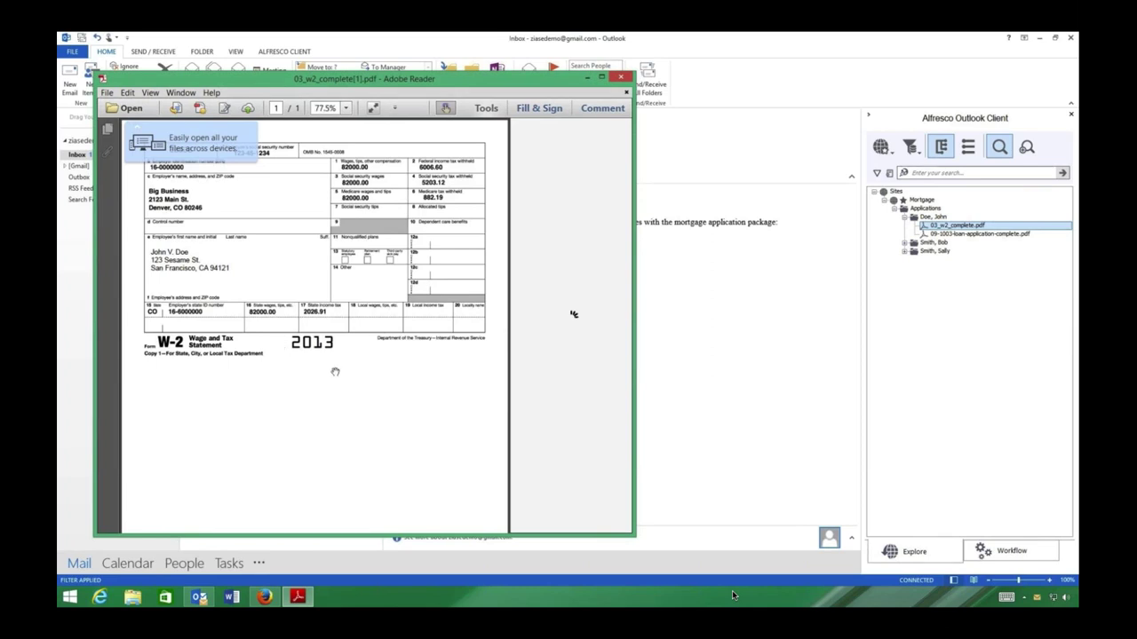
pyautogui.click(625, 77)
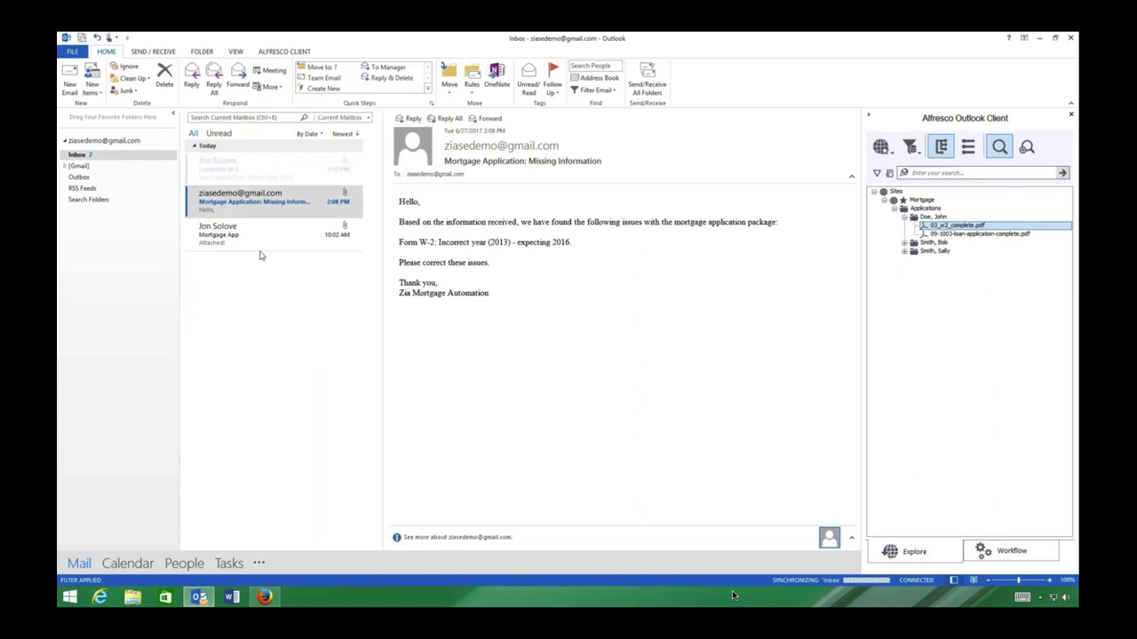
# Step: Open the "Corrected W-2" email, preview 03_w2_complete-2016.pdf, and file the attachment in the applicant's folder
pyautogui.click(258, 178)
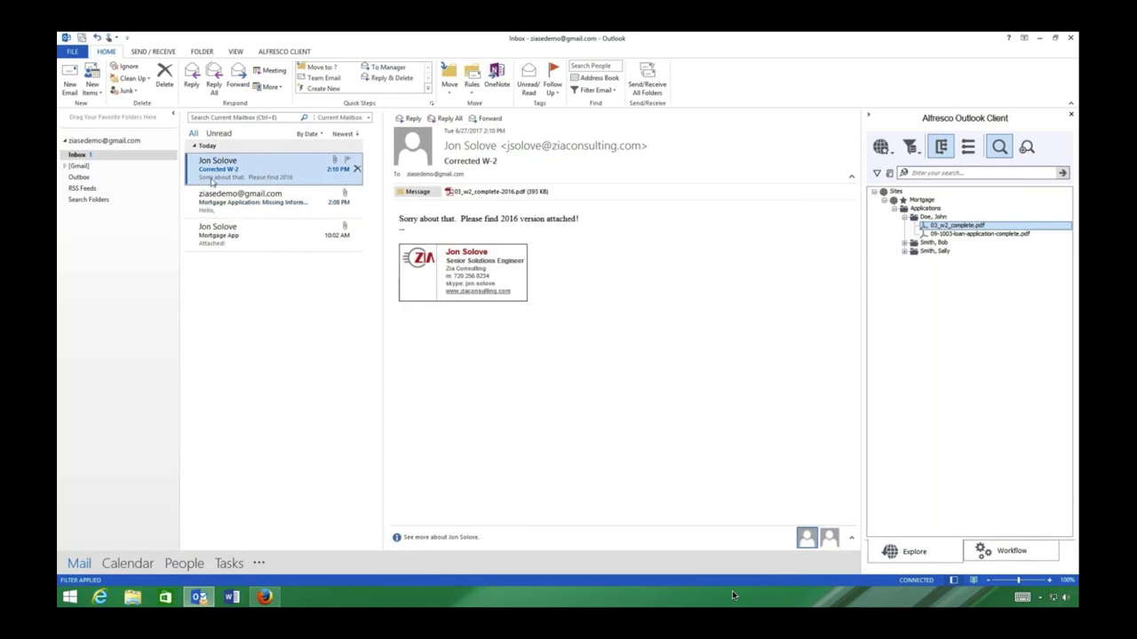
pyautogui.click(503, 193)
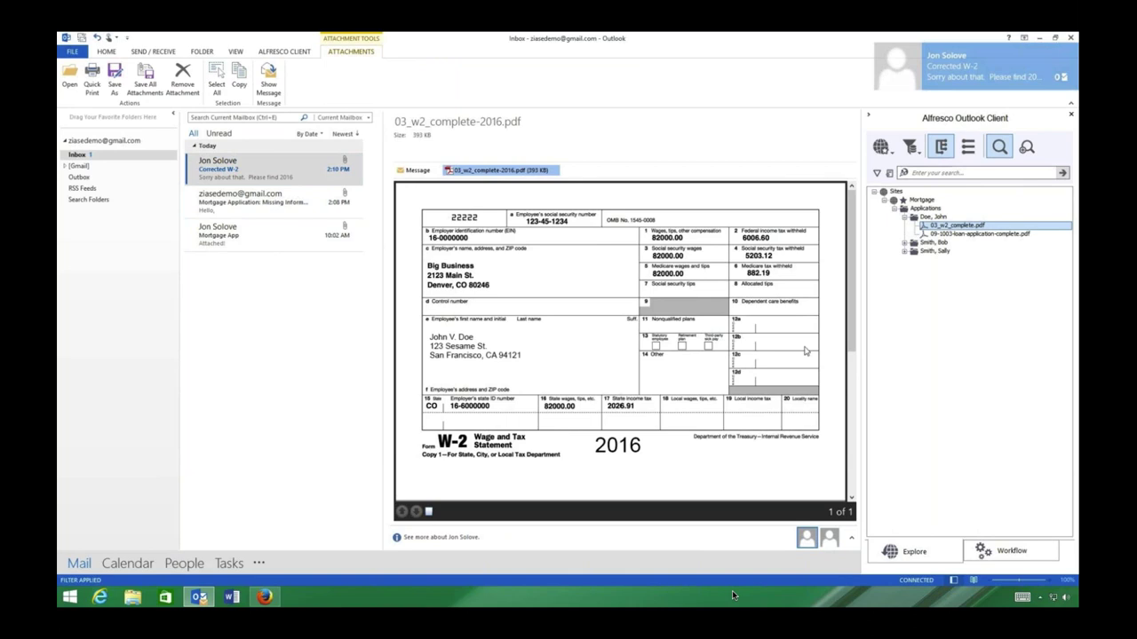
pyautogui.moveTo(494, 171); pyautogui.dragTo(934, 219)
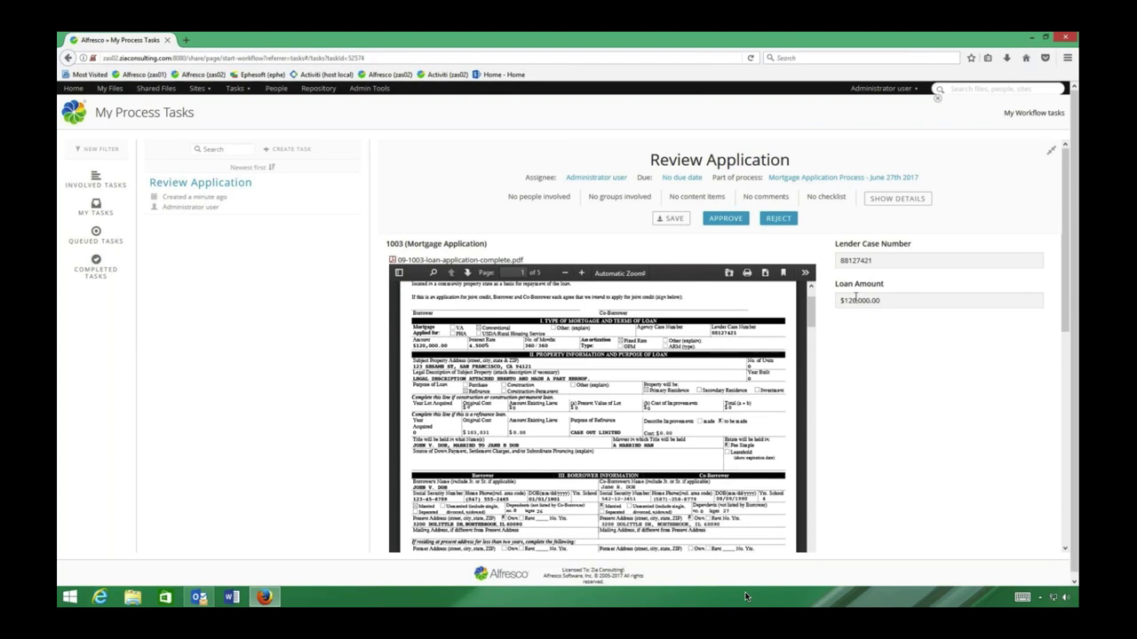
# Step: Review the 1003 loan application and the W-2 in the Review Application task, and approve the task
pyautogui.scroll(-5, 627, 444)
pyautogui.scroll(-15, 628, 445)
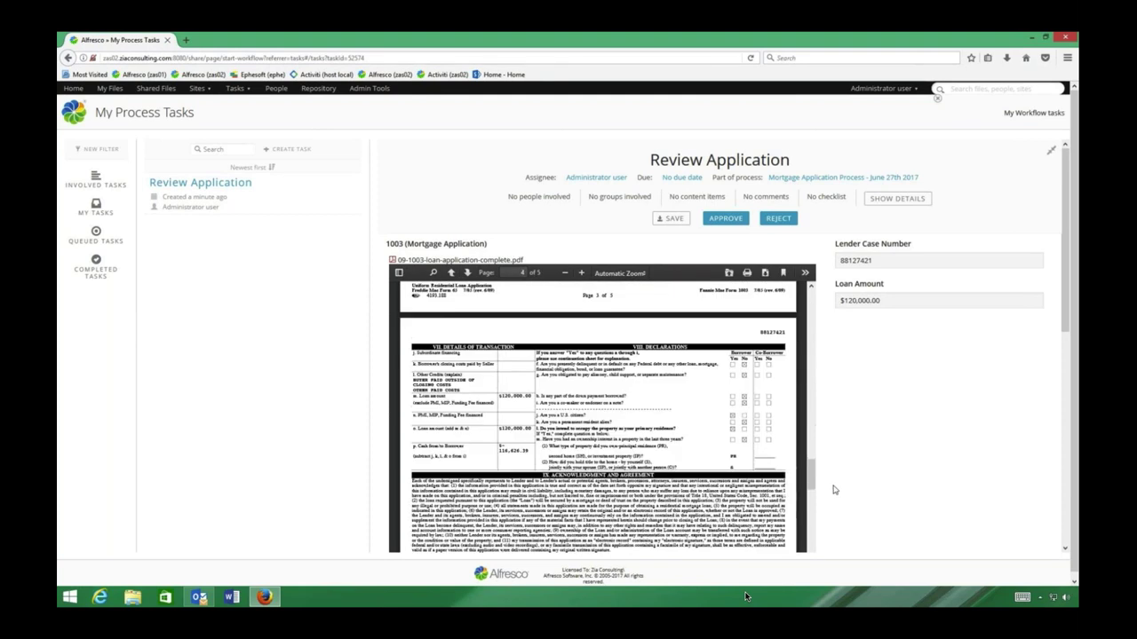
pyautogui.scroll(-6, 834, 490)
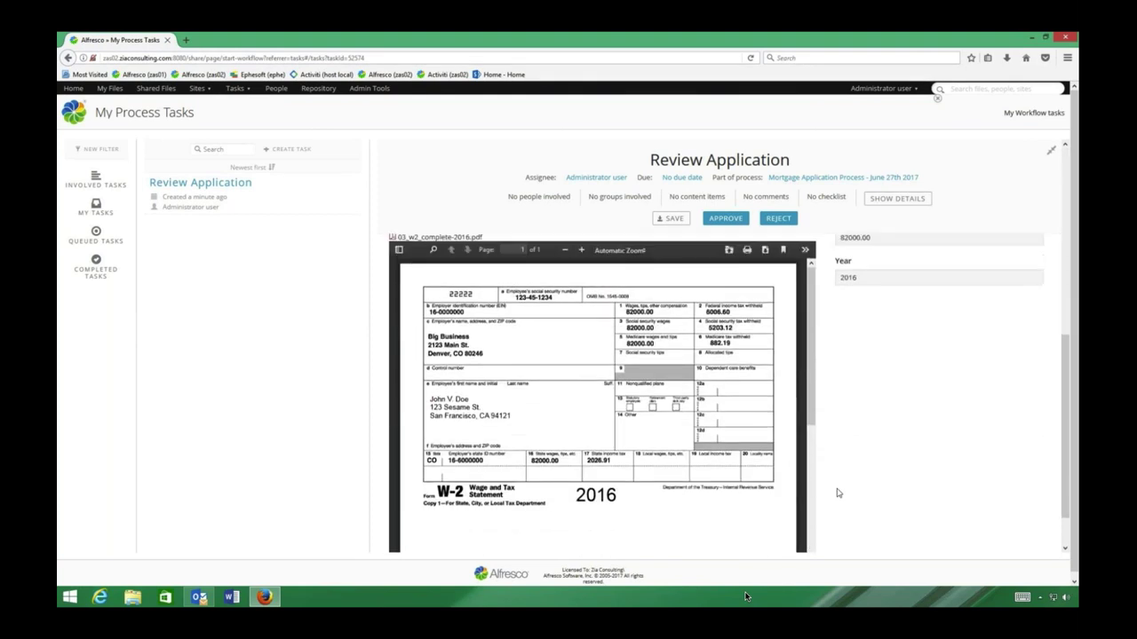
pyautogui.scroll(1, 837, 493)
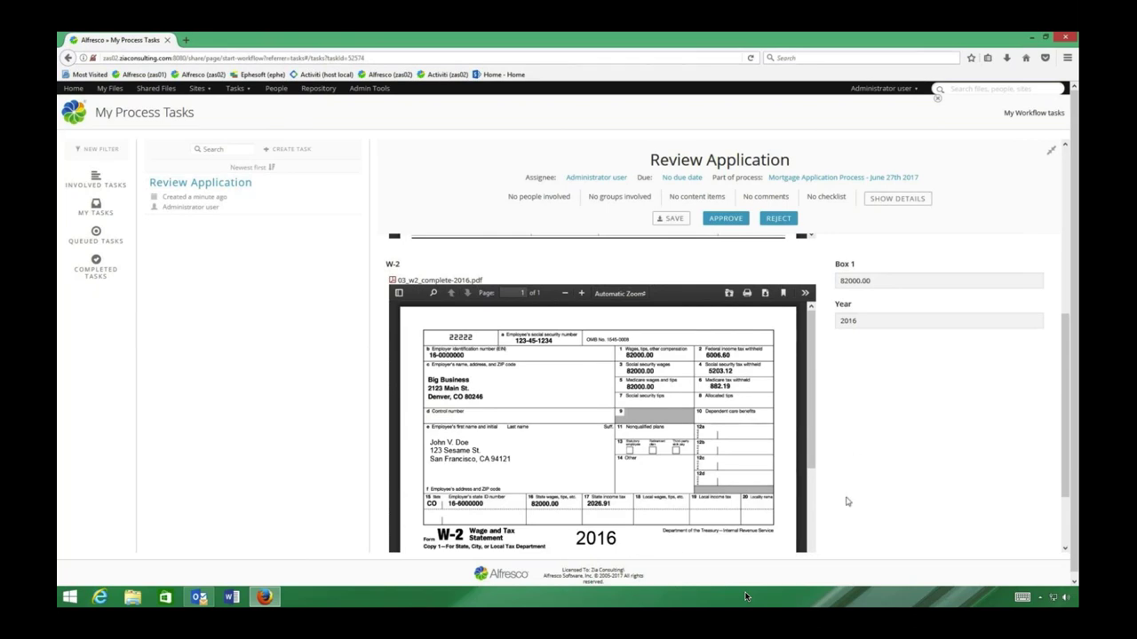
pyautogui.click(728, 220)
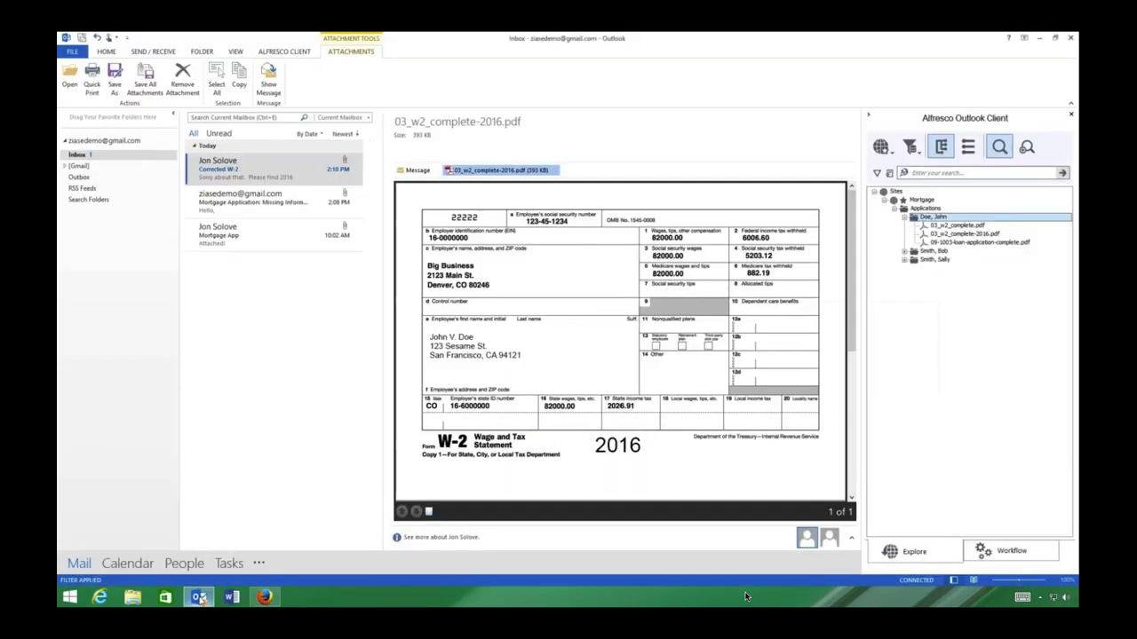
# Step: Open the repository details of 09-1003-loan-application-complete.pdf from the applicant's folder
pyautogui.click(961, 226)
pyautogui.click(953, 242)
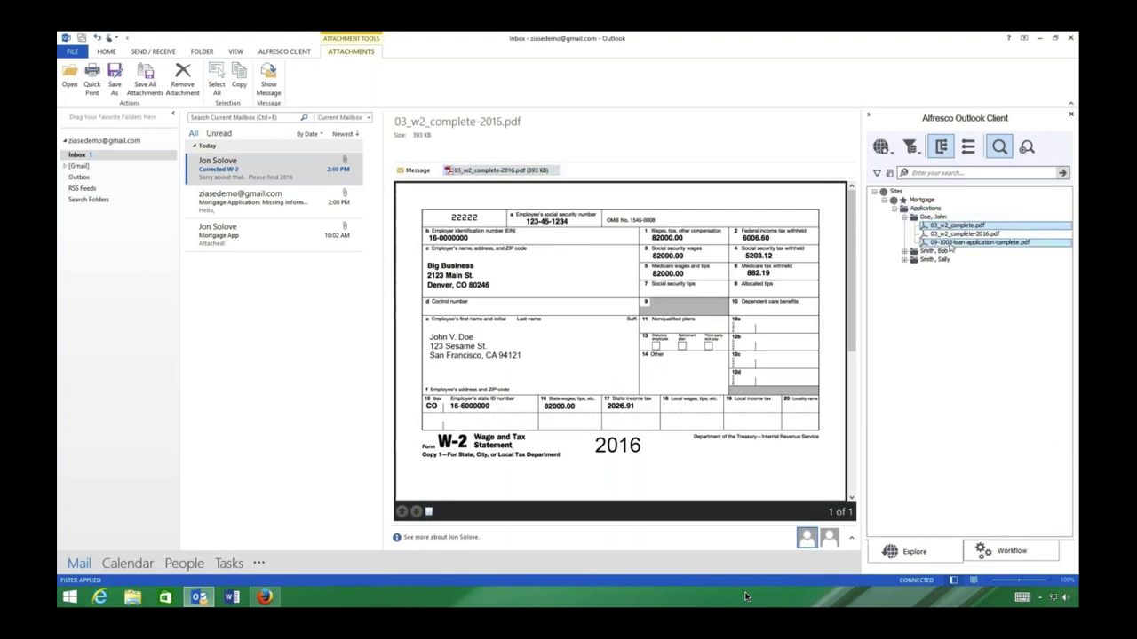
pyautogui.rightClick(950, 249)
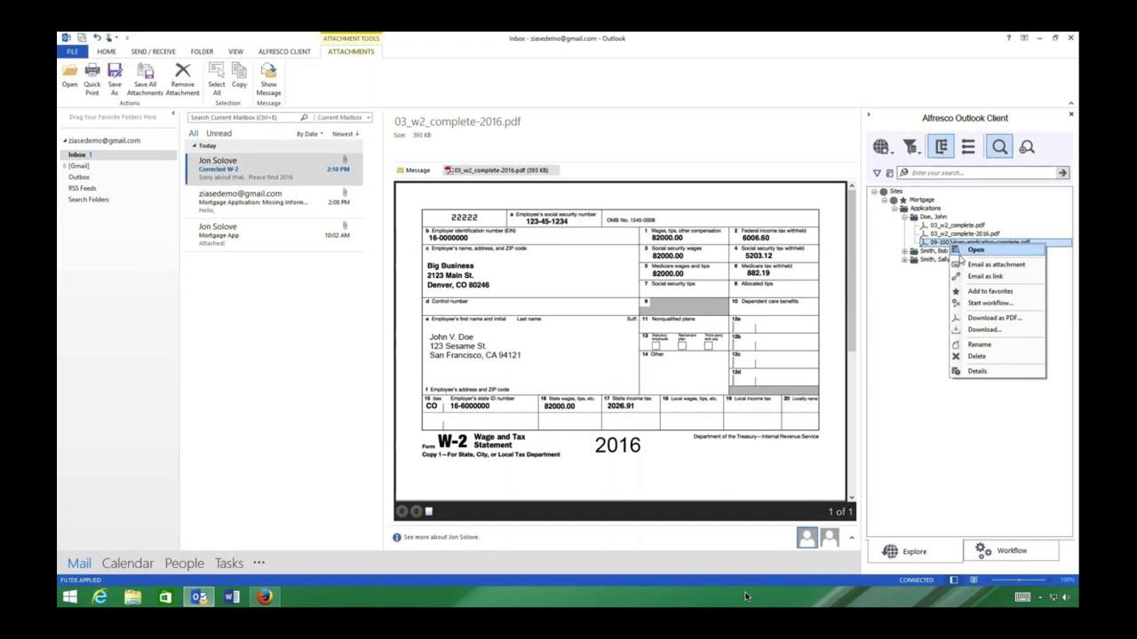
pyautogui.click(974, 372)
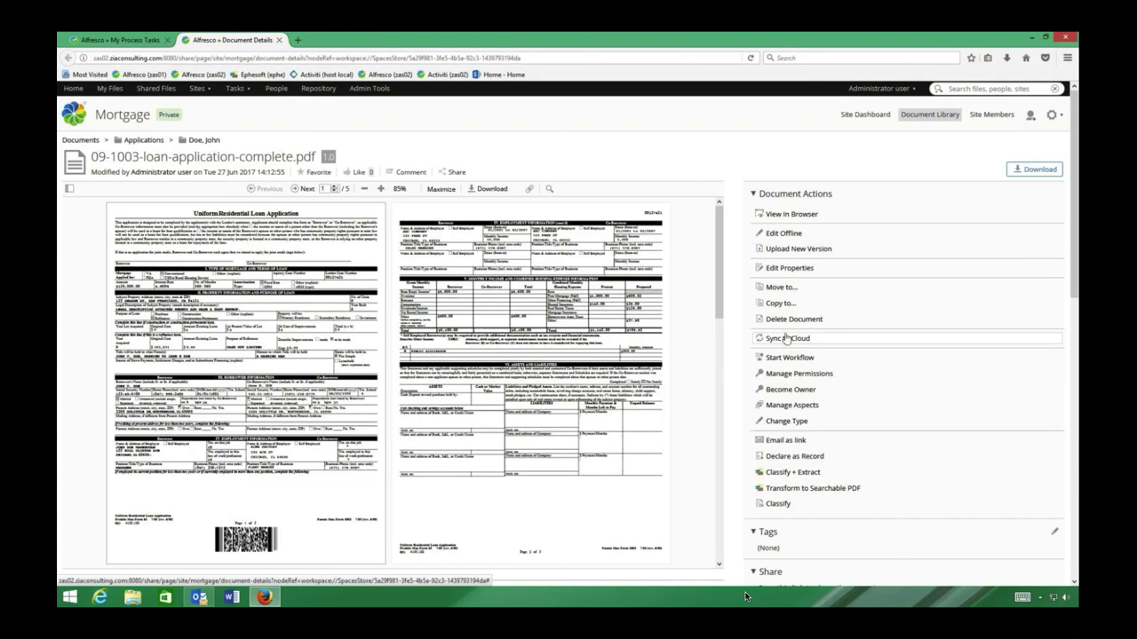
# Step: Collapse the document actions and examine the loan application's preview, its 1003 properties and its Application Package Status
pyautogui.scroll(-5, 666, 338)
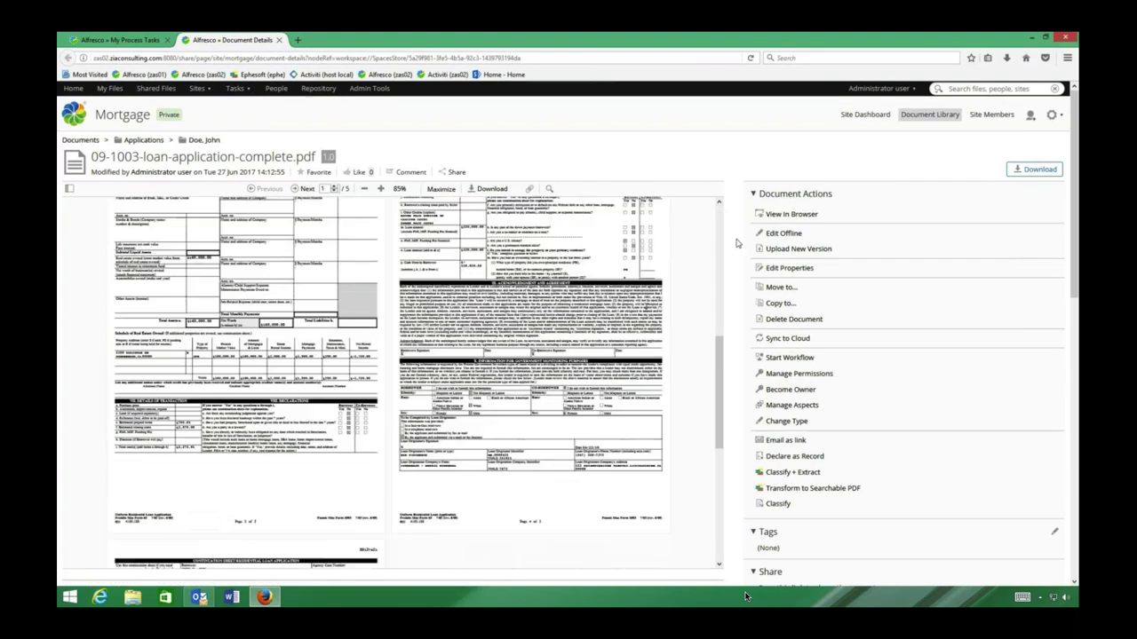
pyautogui.click(753, 195)
pyautogui.scroll(3, 610, 316)
pyautogui.scroll(5, 610, 315)
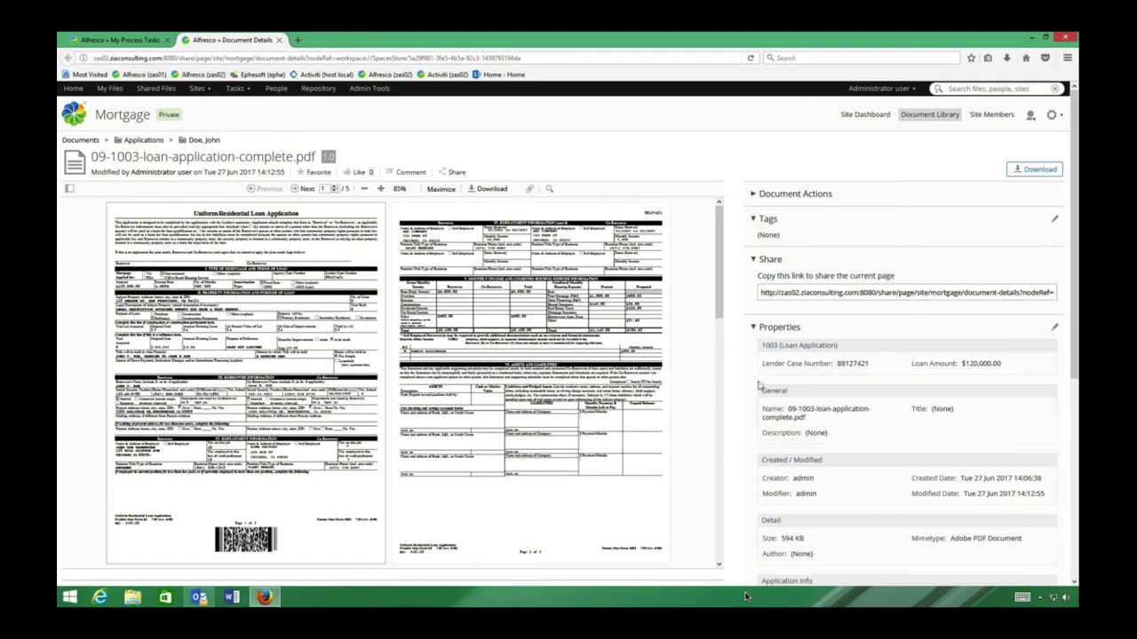
pyautogui.scroll(-3, 748, 457)
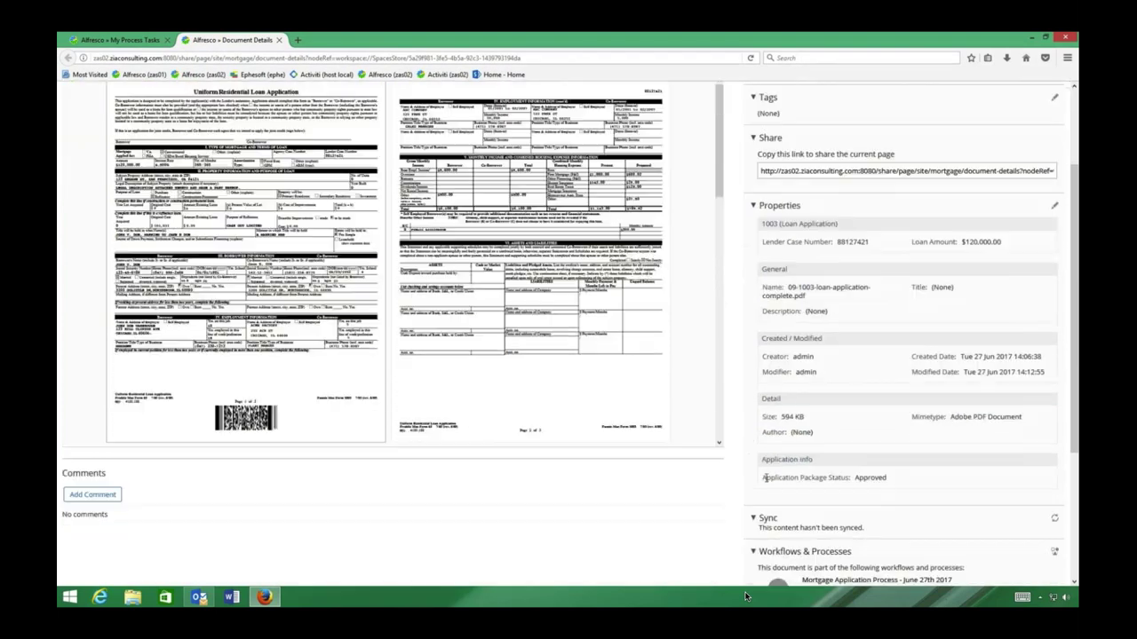
pyautogui.moveTo(763, 478); pyautogui.dragTo(886, 480)
pyautogui.click(910, 483)
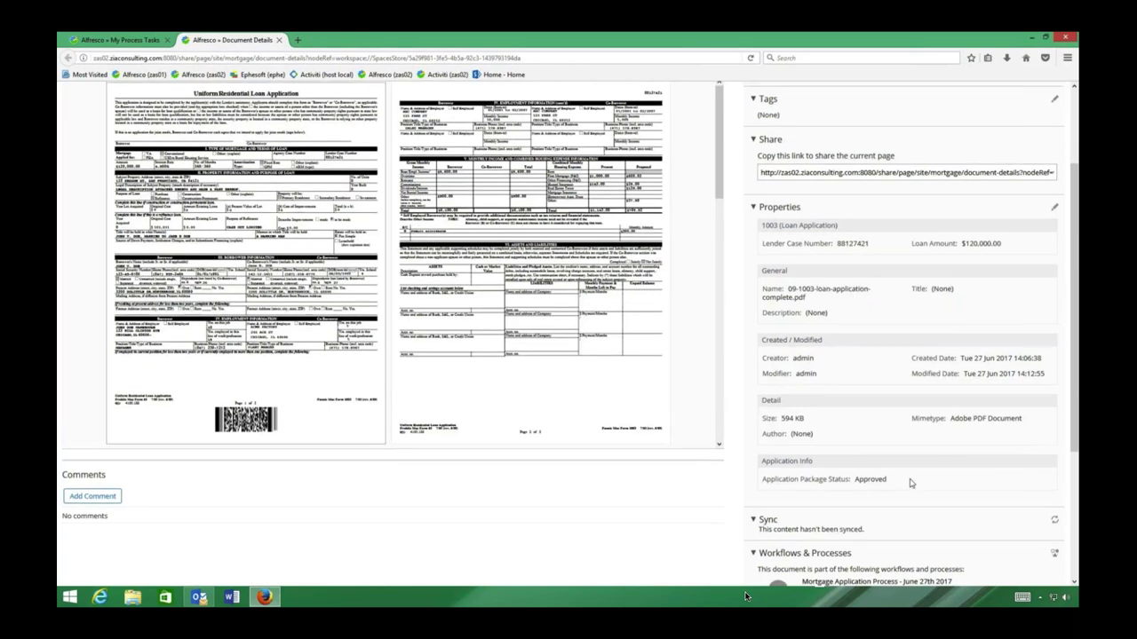
pyautogui.scroll(3, 911, 483)
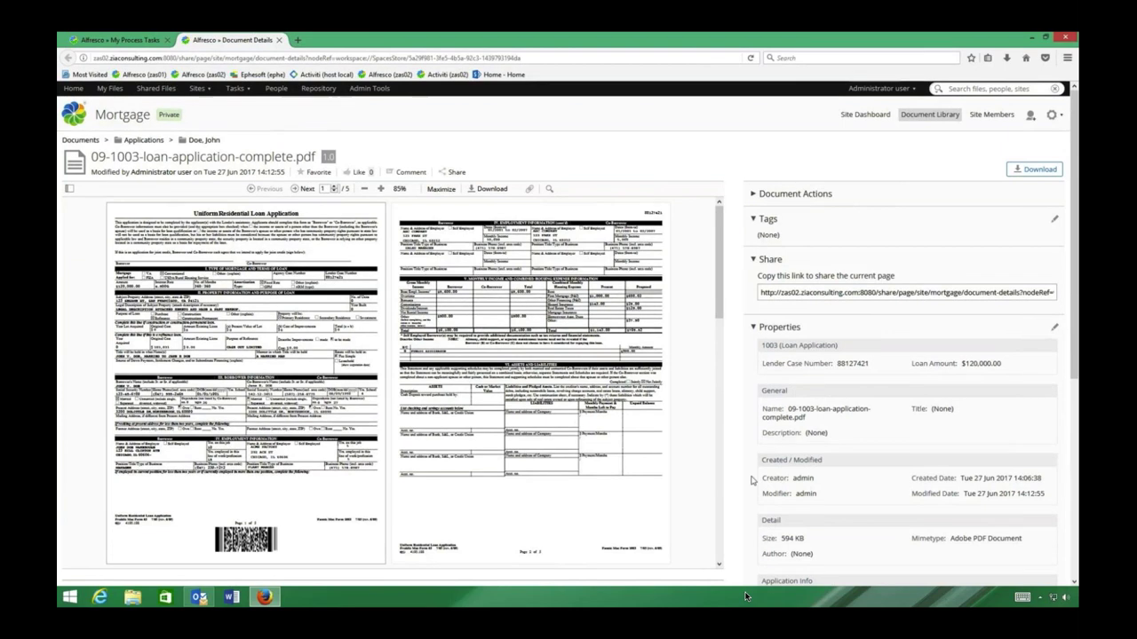
pyautogui.scroll(-1, 750, 481)
pyautogui.scroll(-5, 474, 346)
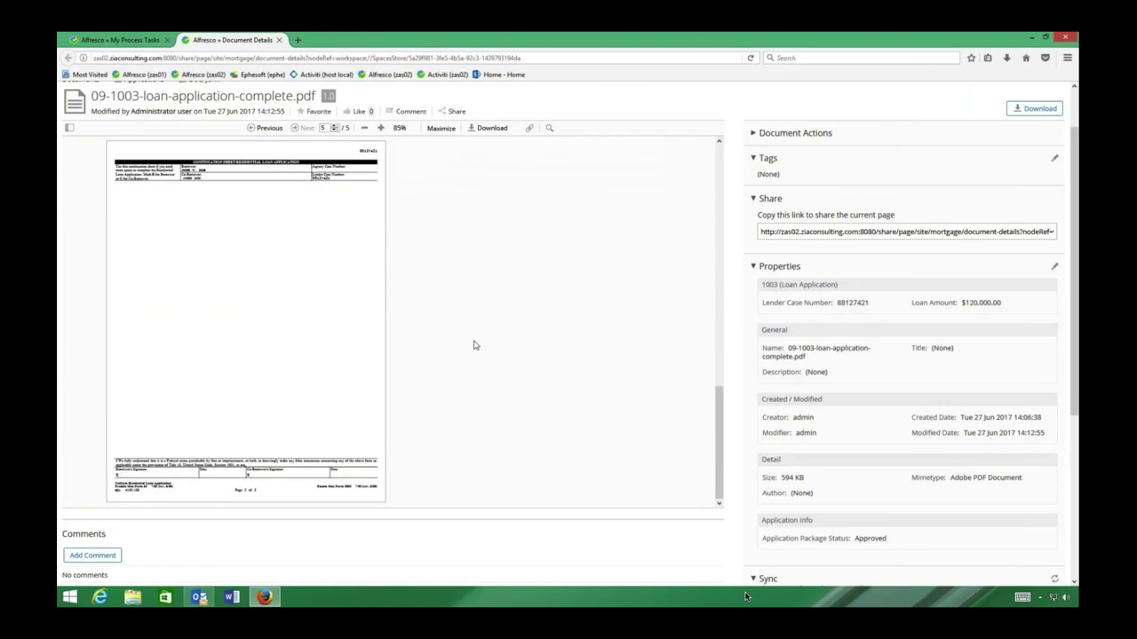
pyautogui.scroll(5, 474, 346)
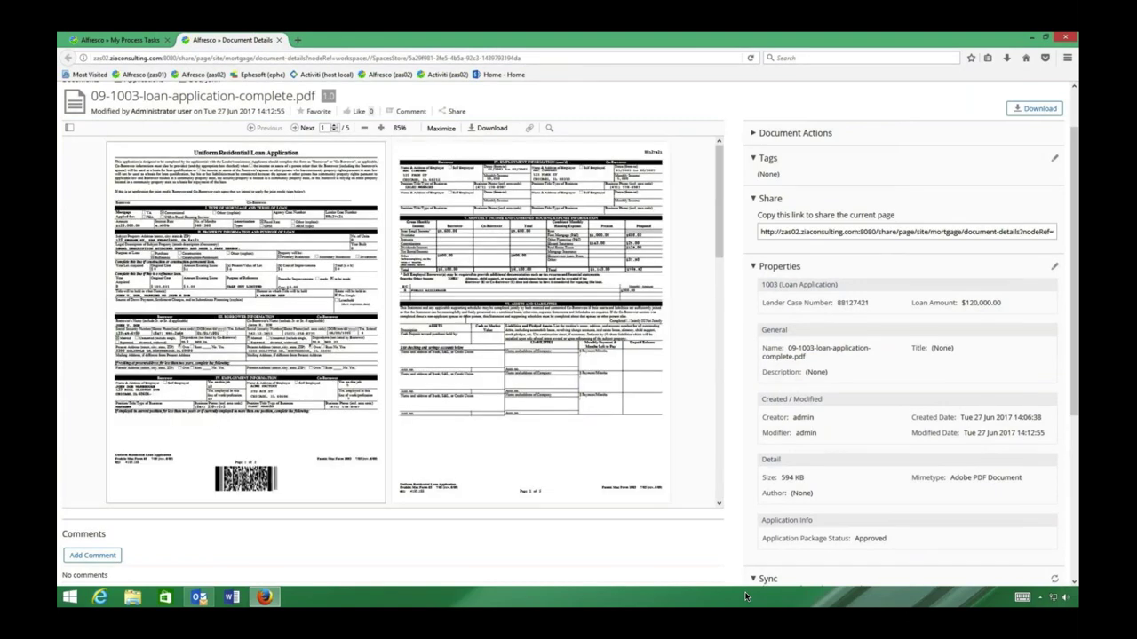
# Step: Open a new browser tab for Ephesoft and inspect the Loan Estimate's extracted lender details and loan details during batch validation
pyautogui.click(298, 40)
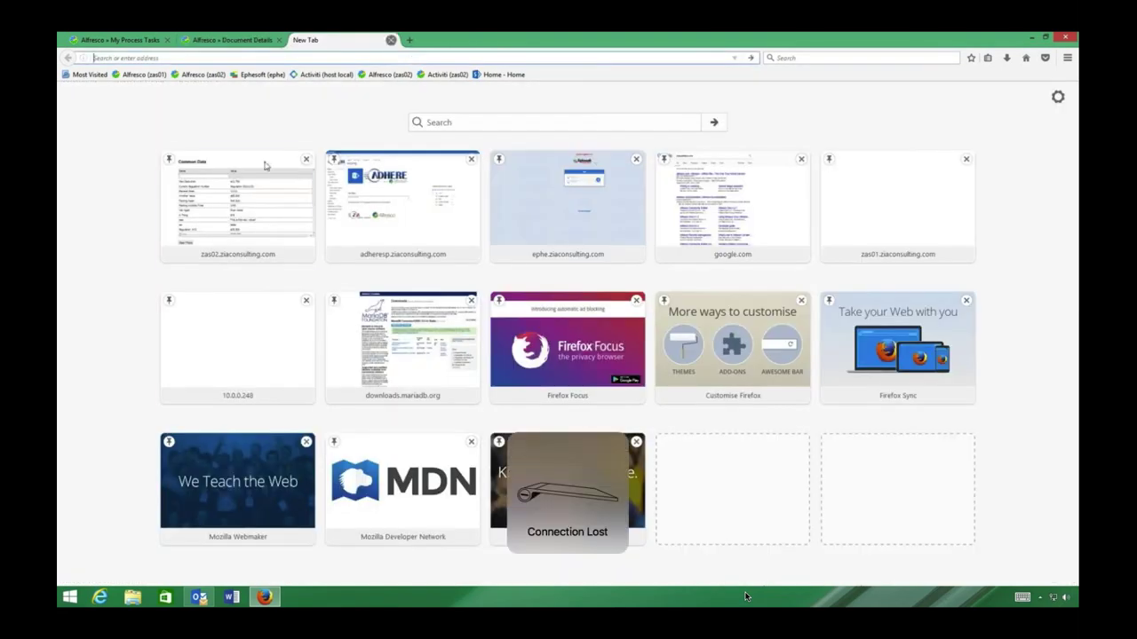
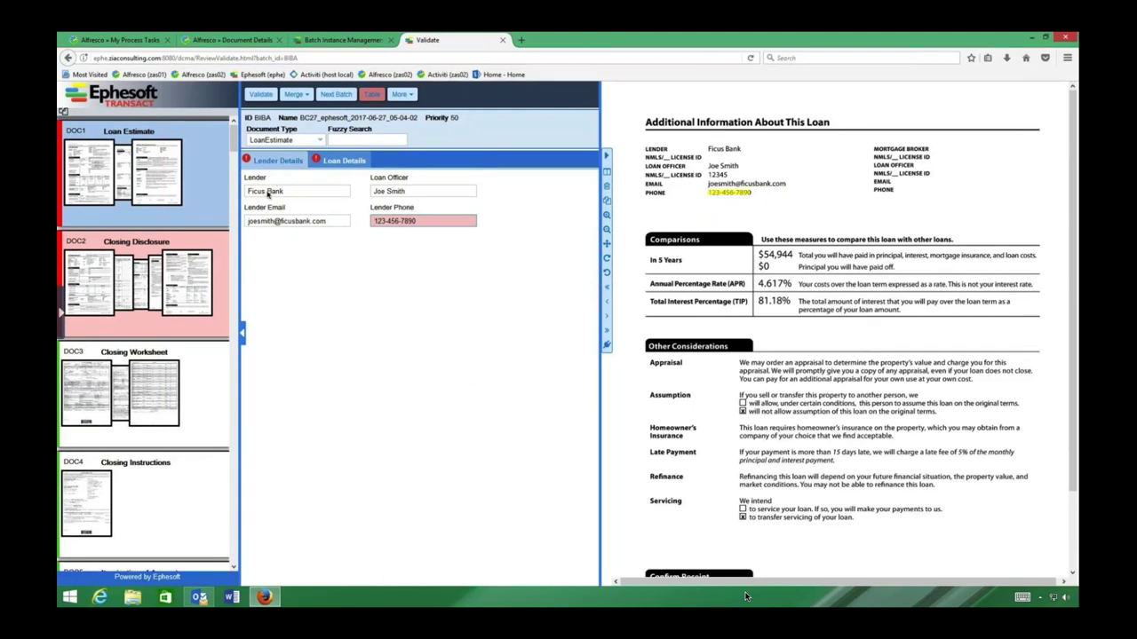
pyautogui.moveTo(374, 222)
pyautogui.click(384, 192)
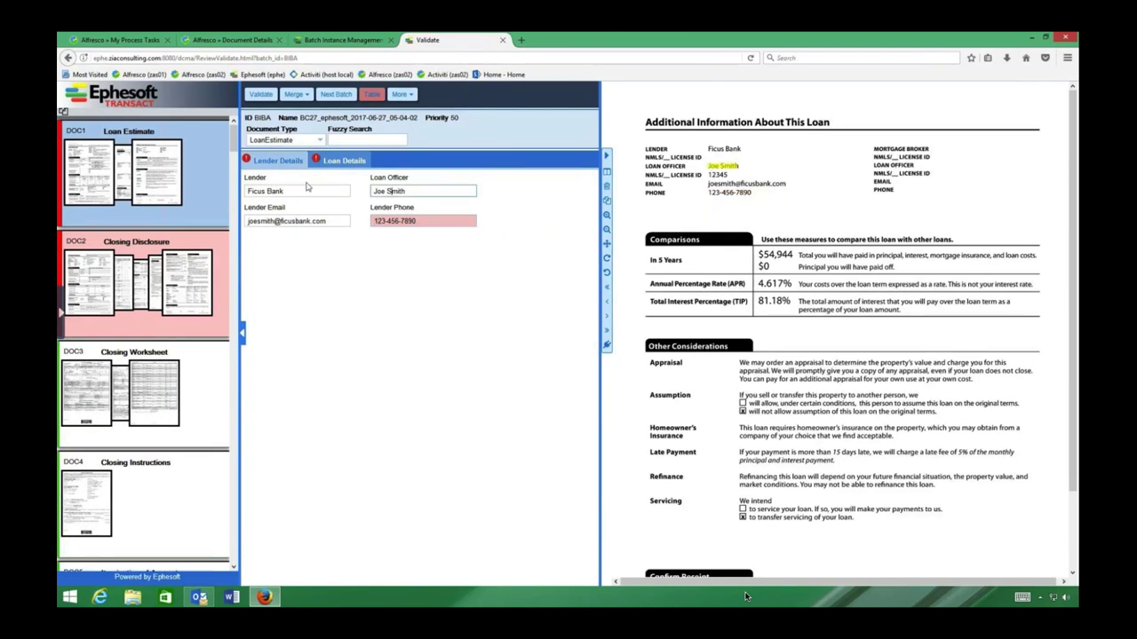
pyautogui.click(346, 163)
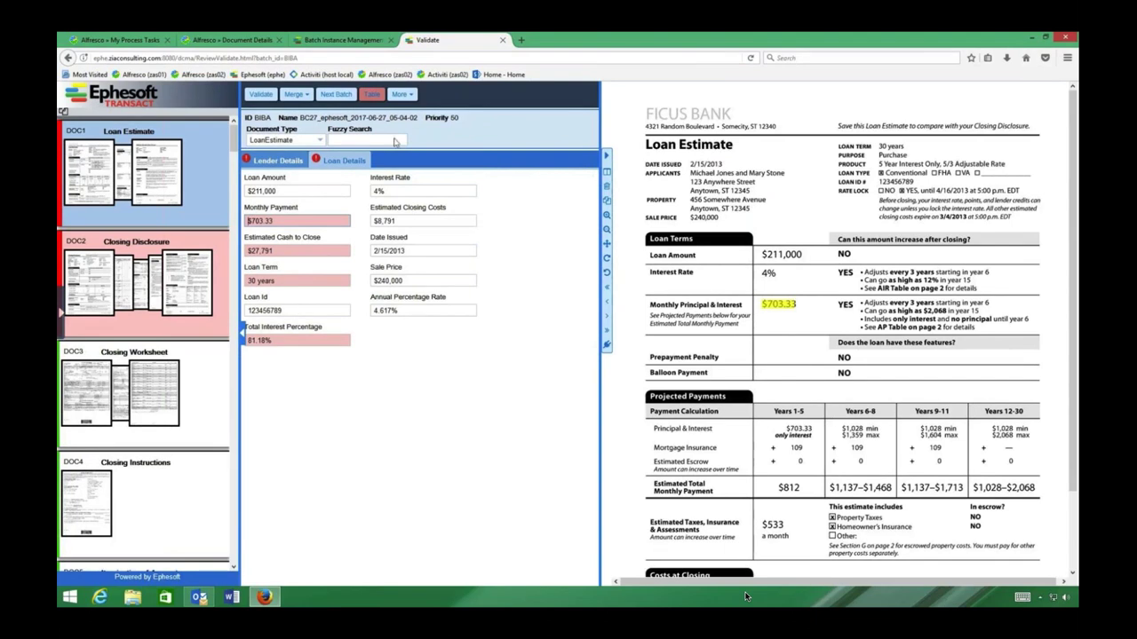
# Step: Show the Loan Estimate's extracted tables and compare the "1 % of Loan Amount (Points)" and "Application Fee" entries with the Closing Cost Details page
pyautogui.click(371, 94)
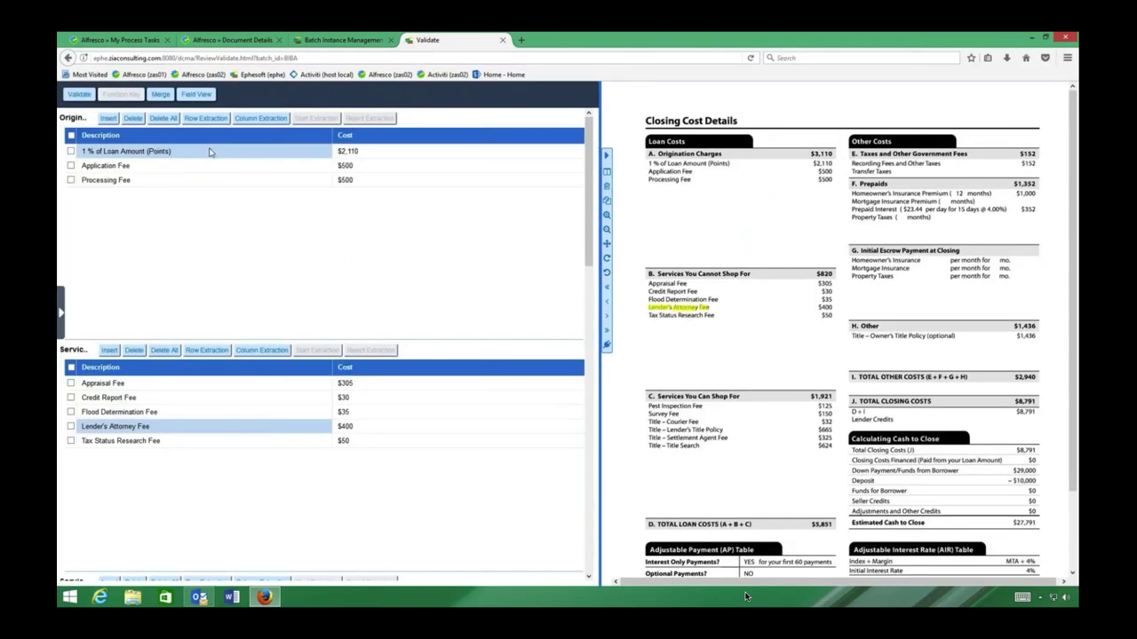
pyautogui.click(200, 151)
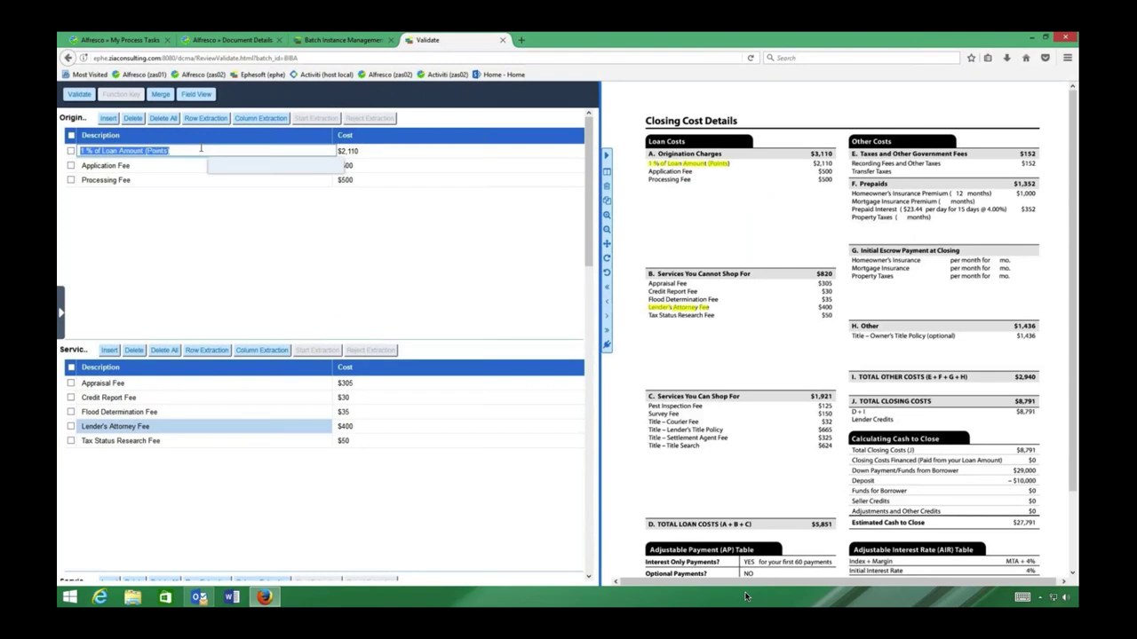
pyautogui.click(380, 150)
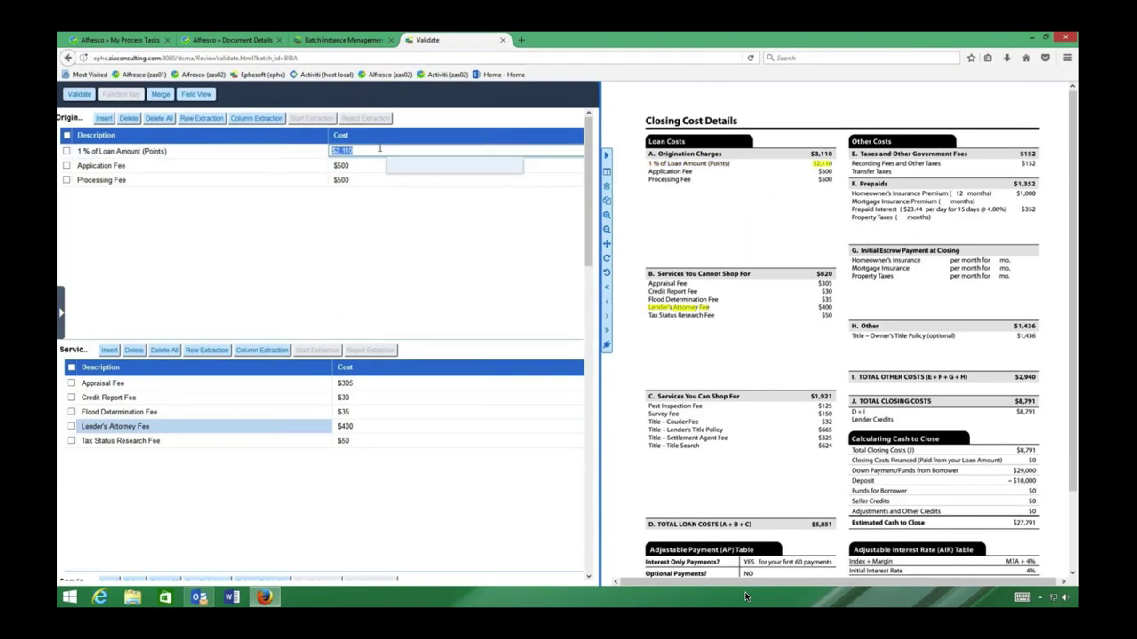
pyautogui.click(269, 165)
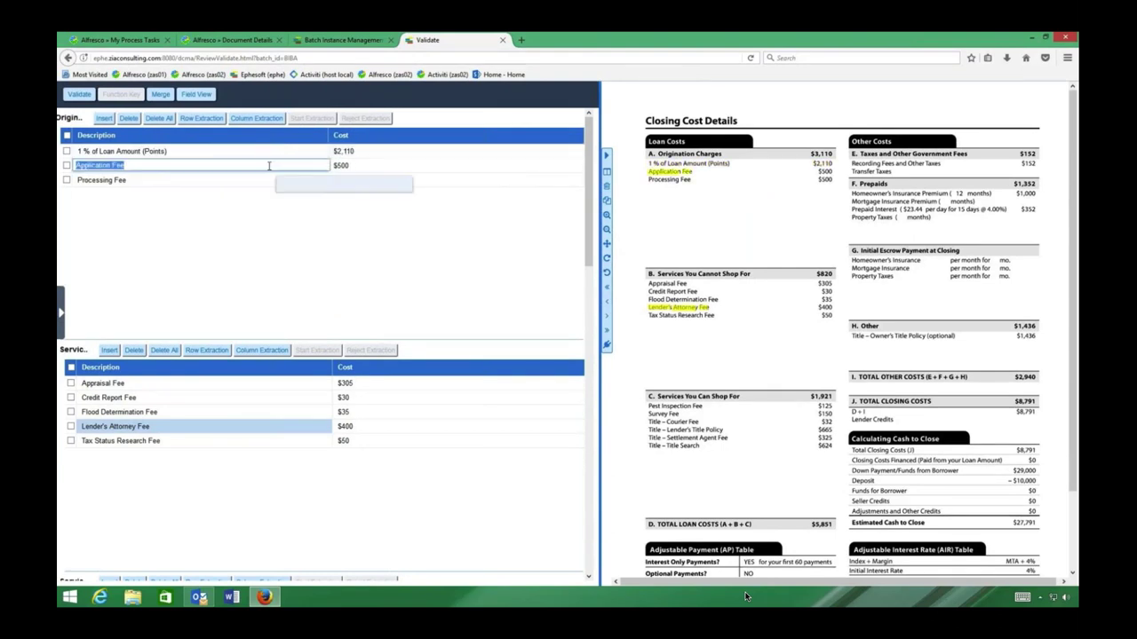
# Step: Locate the Application Fee's cost on the Closing Cost Details page, and return to the field view to review the Closing Disclosure's loan info
pyautogui.click(364, 167)
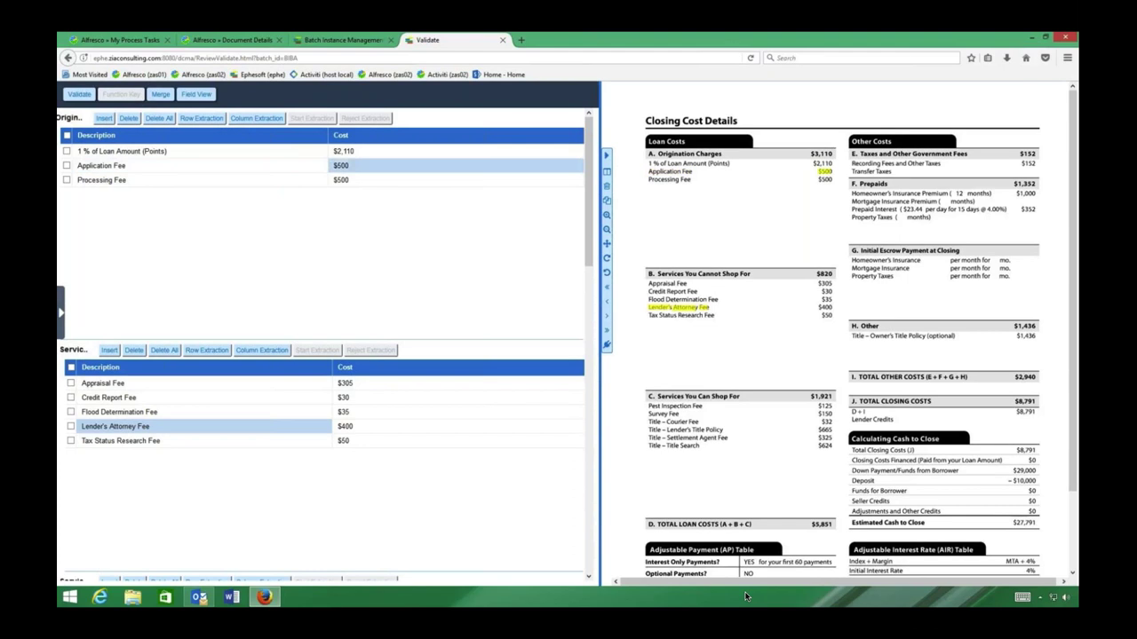
pyautogui.click(195, 95)
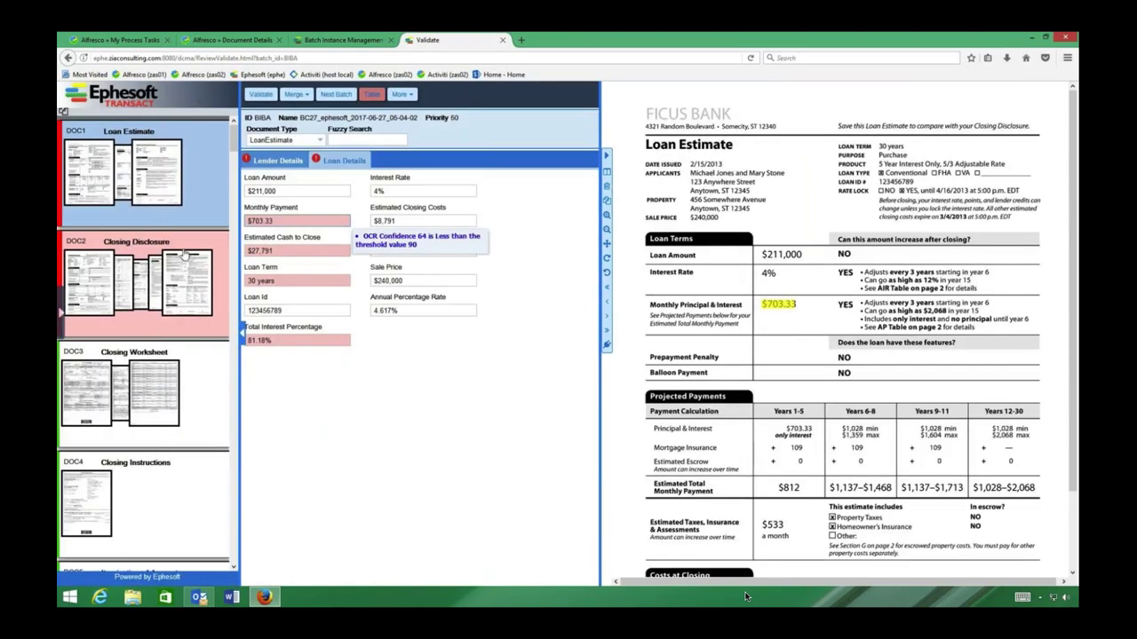
pyautogui.click(137, 279)
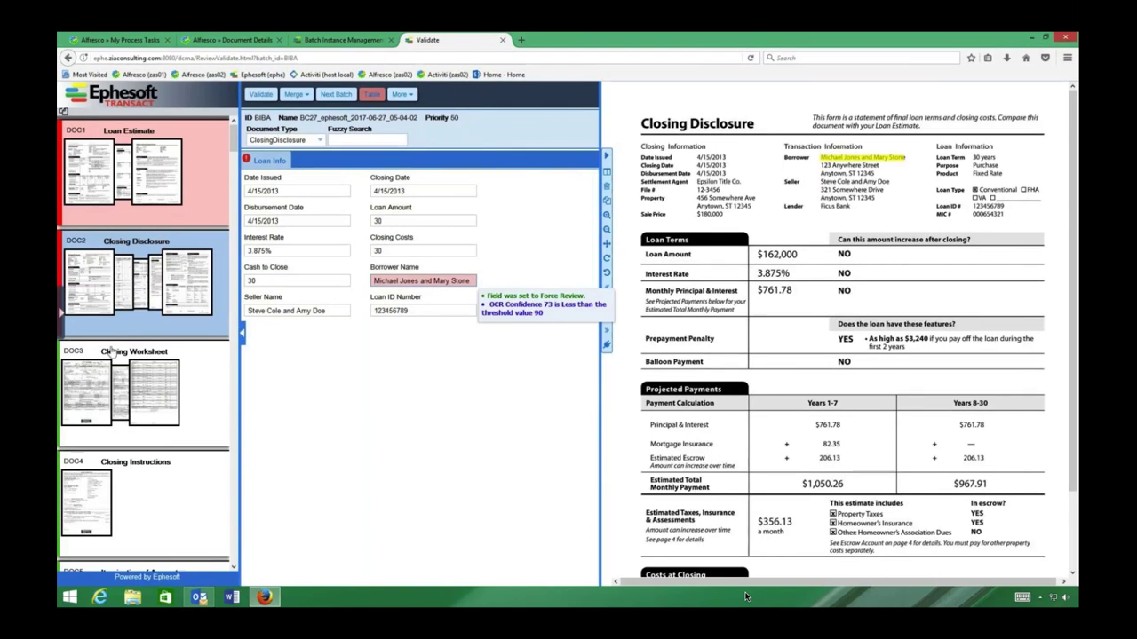
# Step: Find the 1003 Loan Application (DOC9) and review its extracted borrower, co-borrower, employment, government monitoring, loan details and property data
pyautogui.scroll(-5, 111, 351)
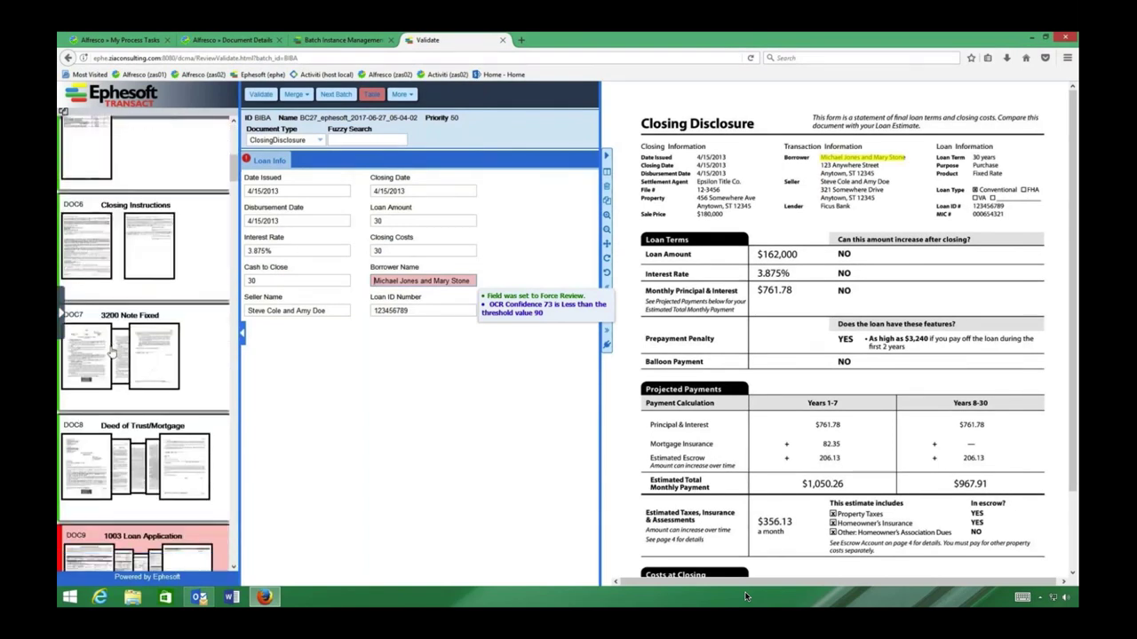
pyautogui.scroll(-6, 111, 351)
pyautogui.scroll(5, 111, 351)
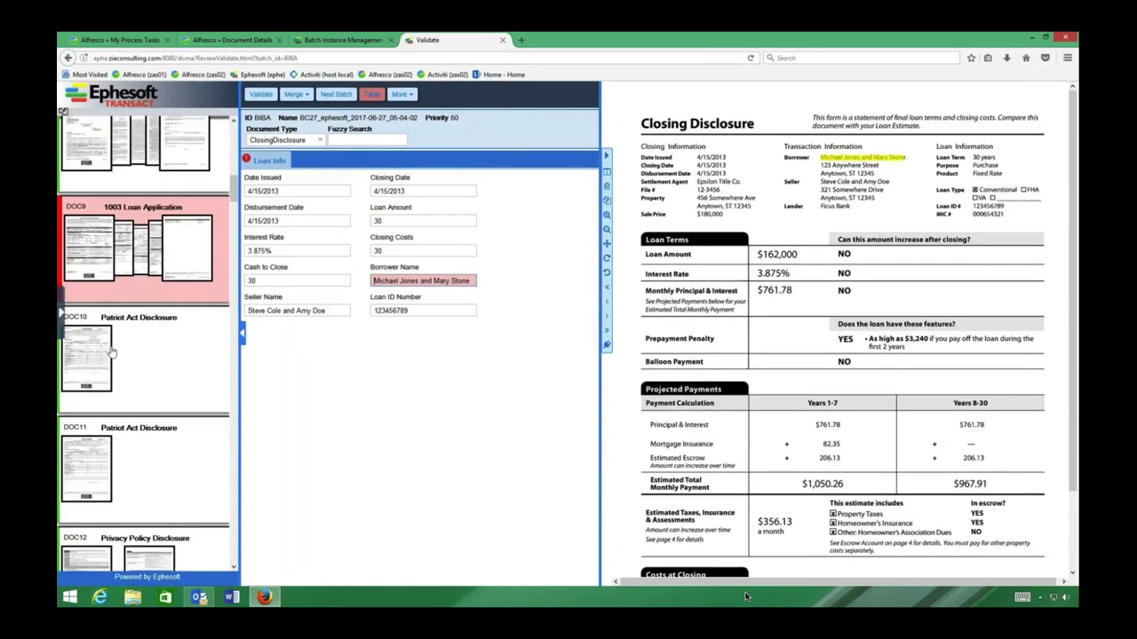
pyautogui.click(138, 280)
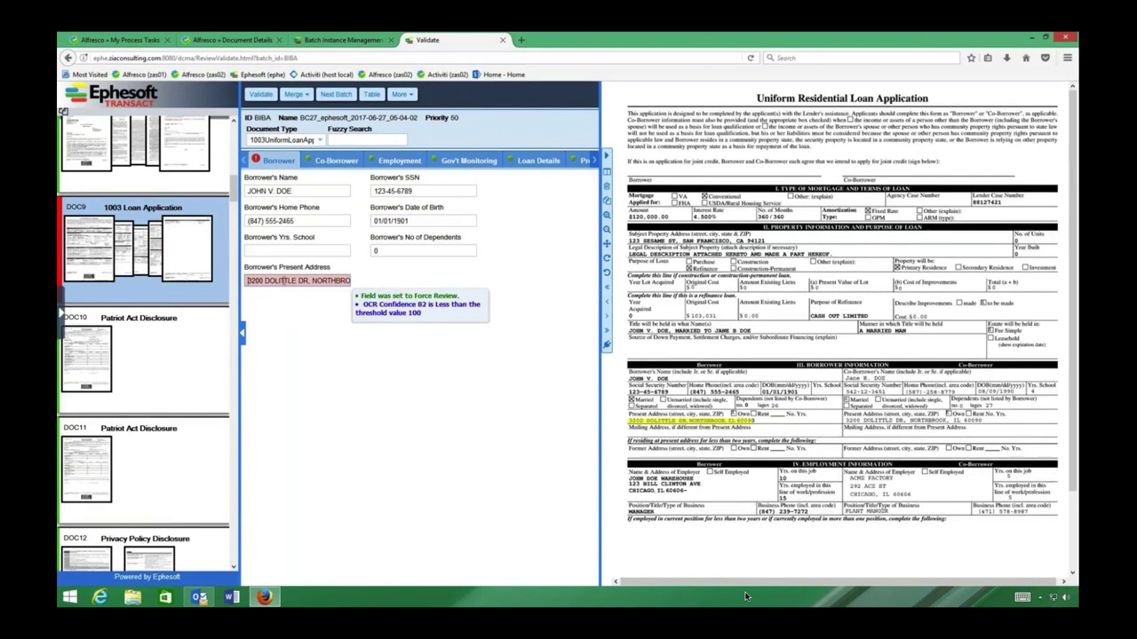
pyautogui.click(338, 161)
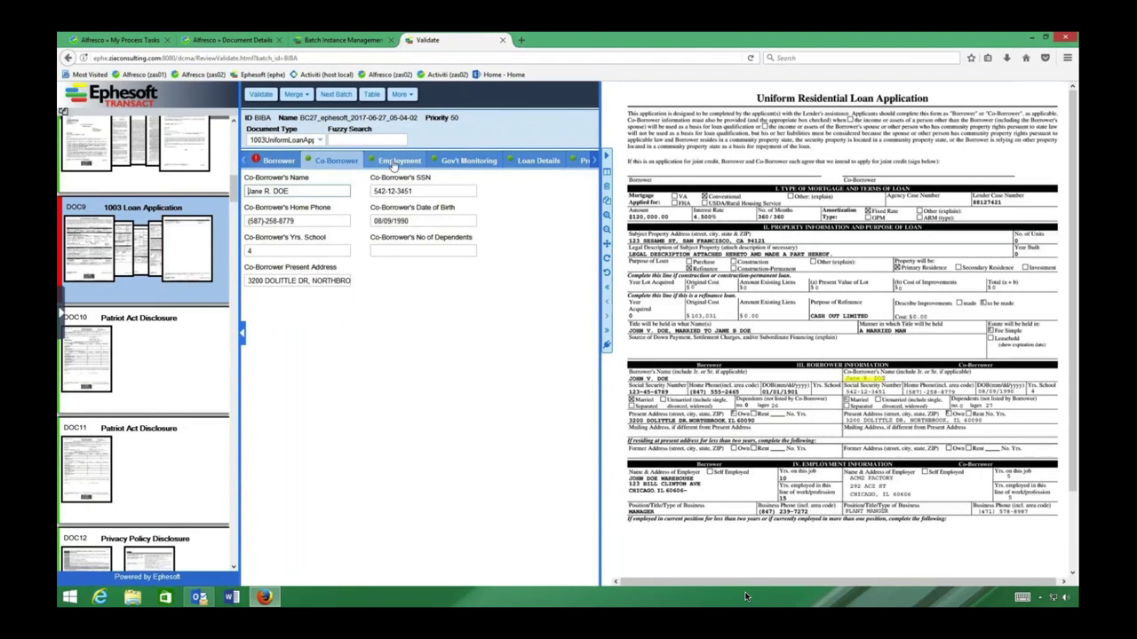
pyautogui.click(393, 163)
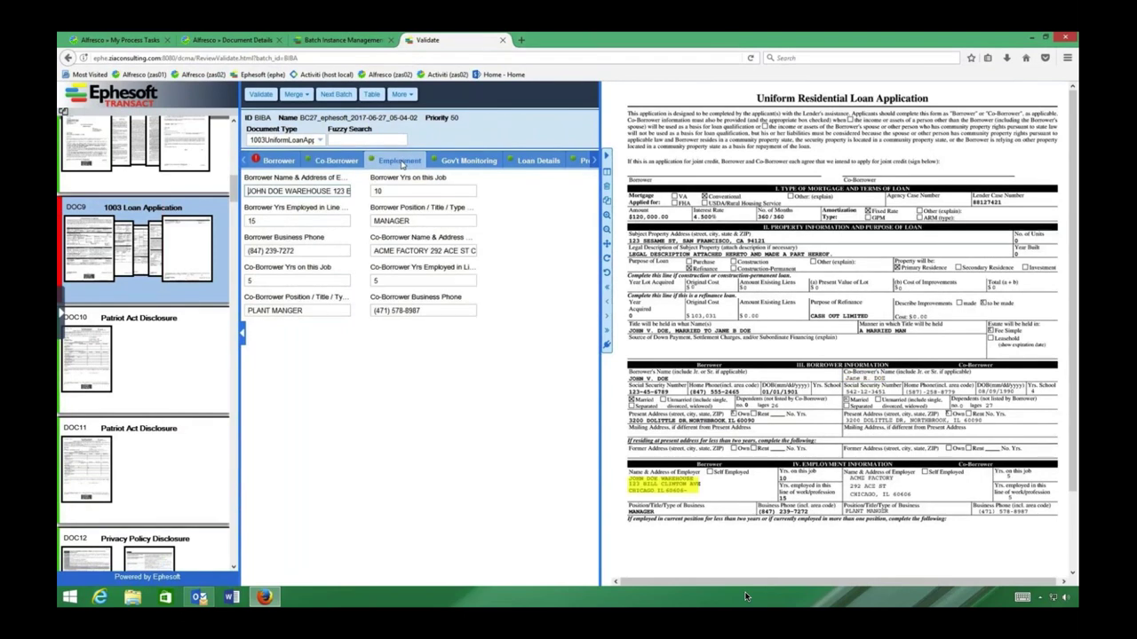
pyautogui.click(461, 163)
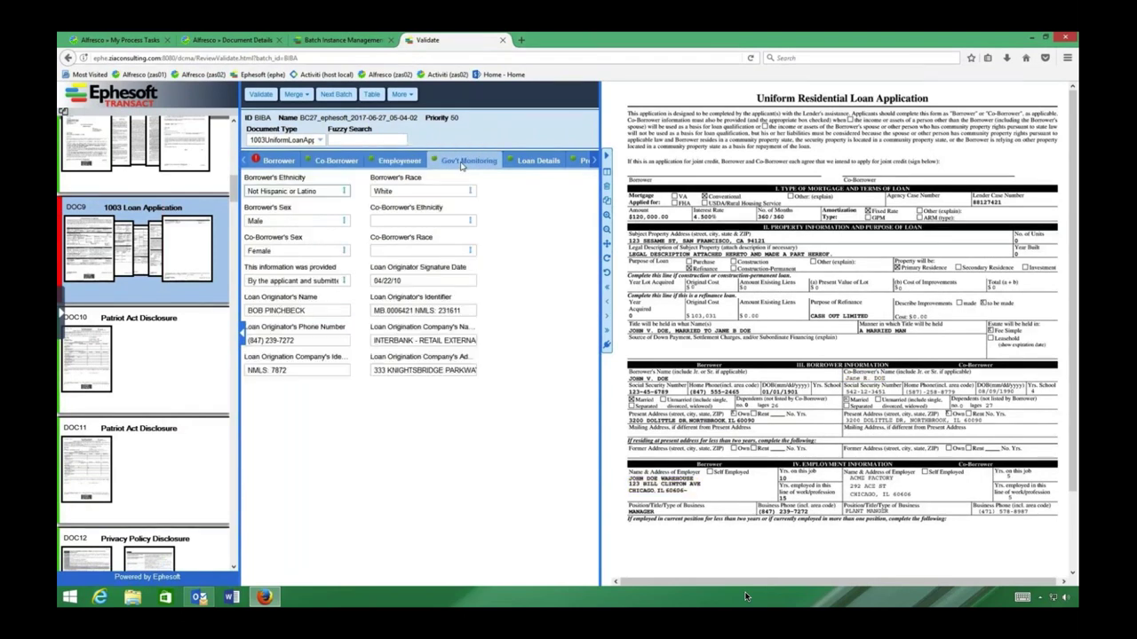
pyautogui.click(531, 162)
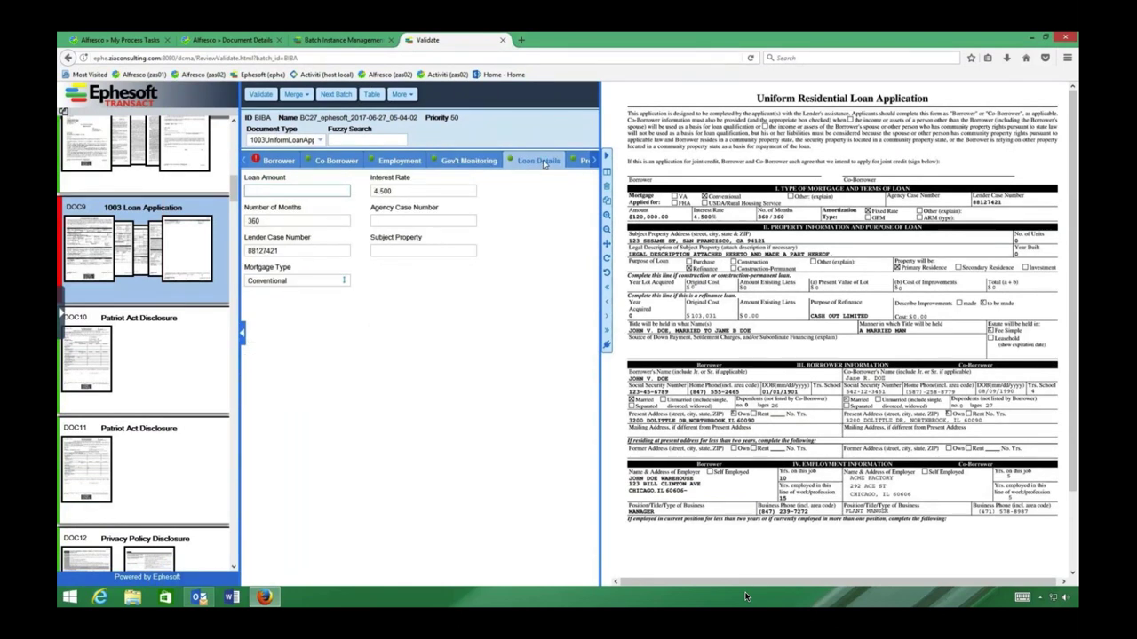
pyautogui.click(579, 164)
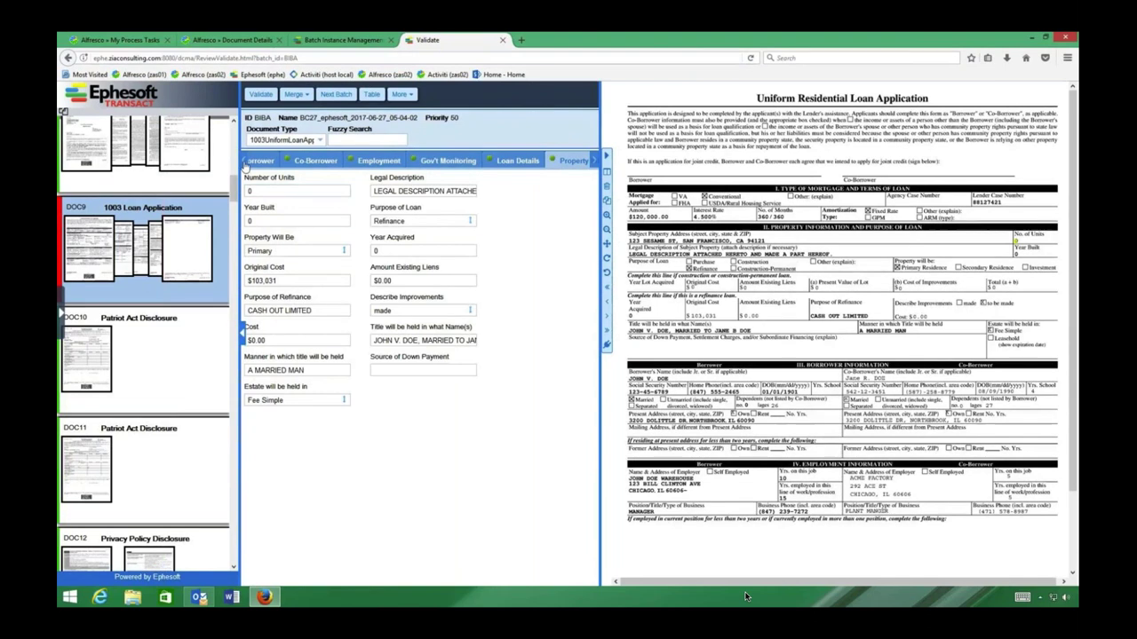
pyautogui.click(246, 166)
# Step: Look through the batch's remaining documents to the end of the list and inspect the extracted data of the 1008 (DOC61)
pyautogui.scroll(-5, 145, 404)
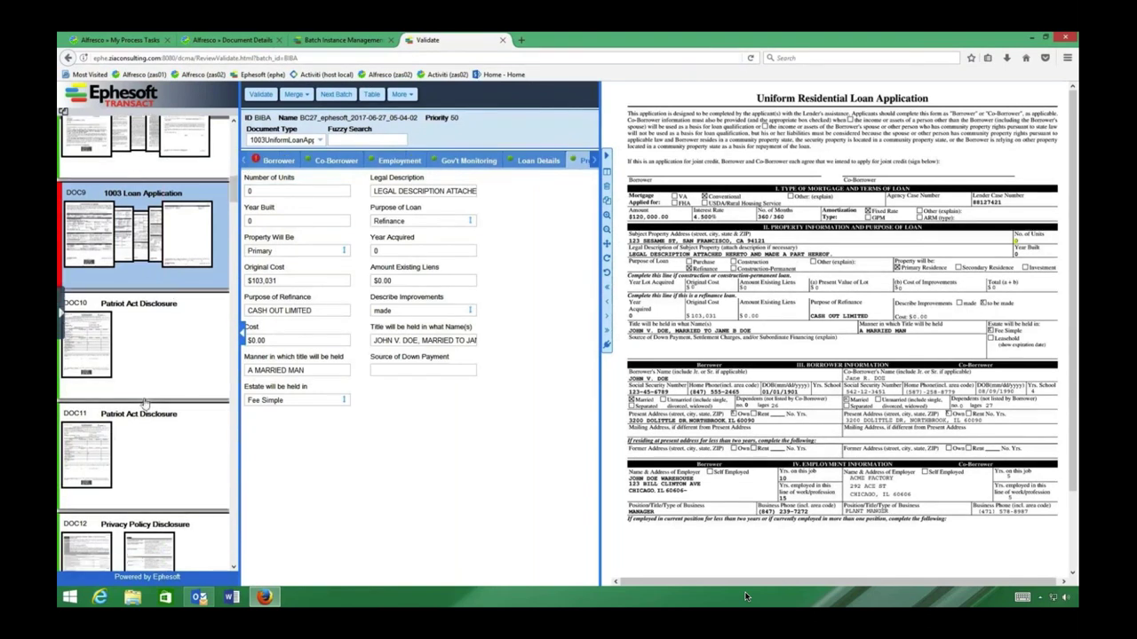
pyautogui.scroll(-10, 145, 404)
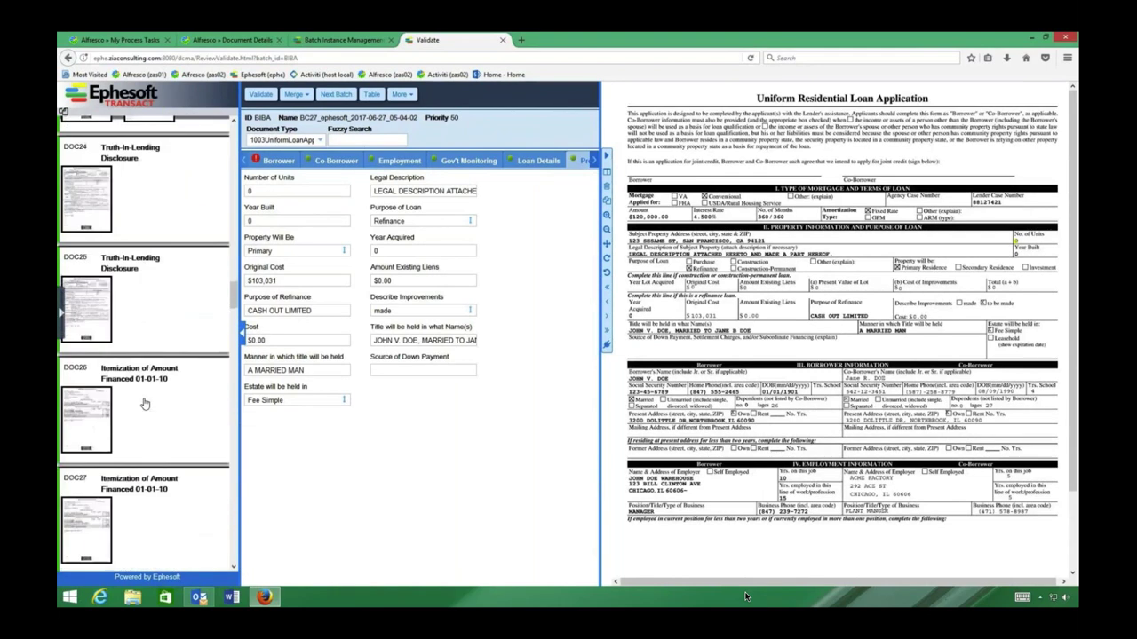
pyautogui.scroll(-6, 145, 404)
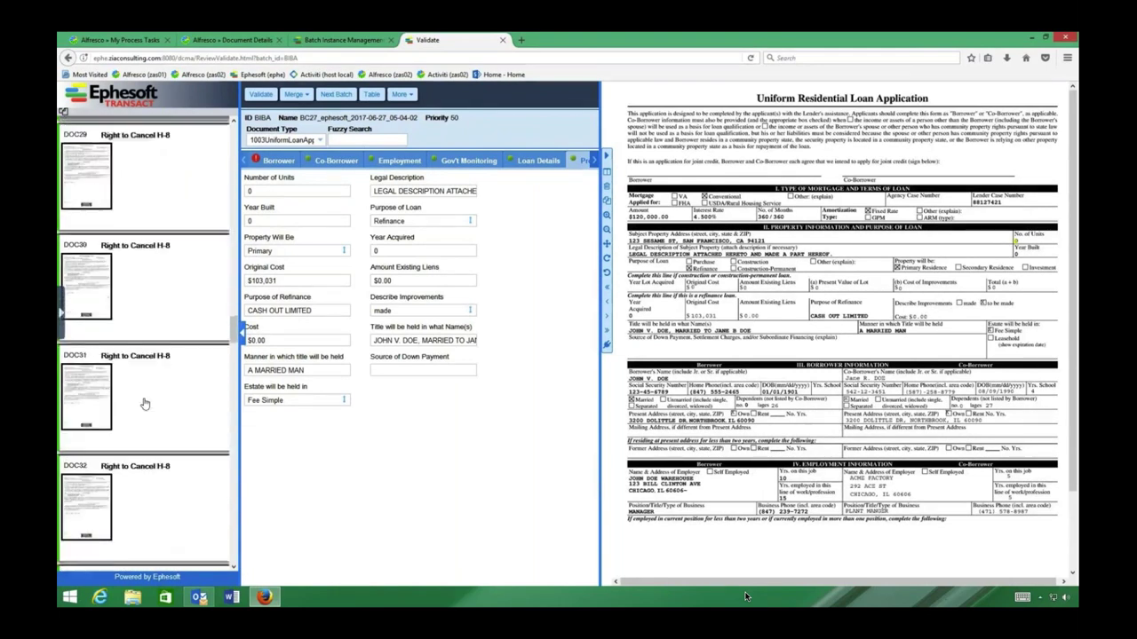
pyautogui.scroll(-12, 145, 404)
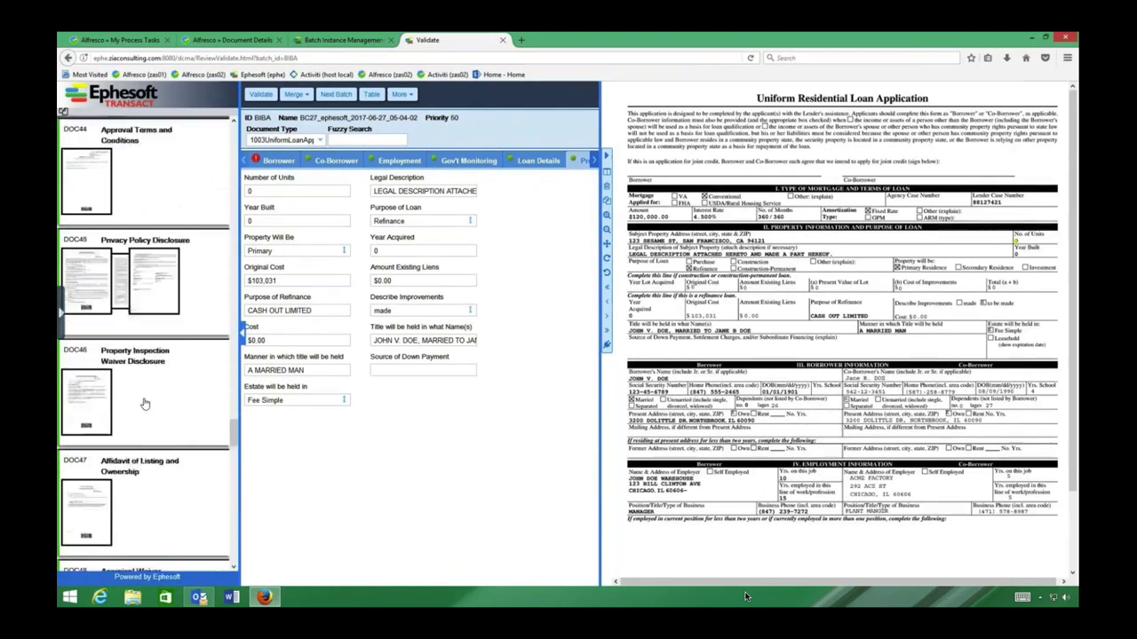
pyautogui.scroll(-12, 144, 404)
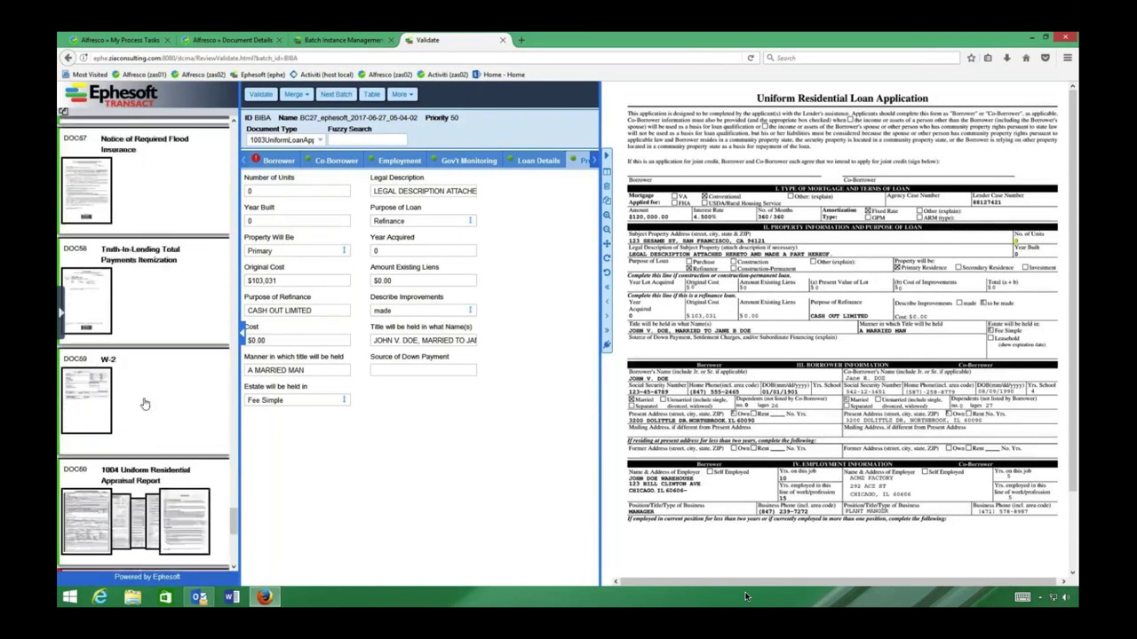
pyautogui.scroll(2, 145, 404)
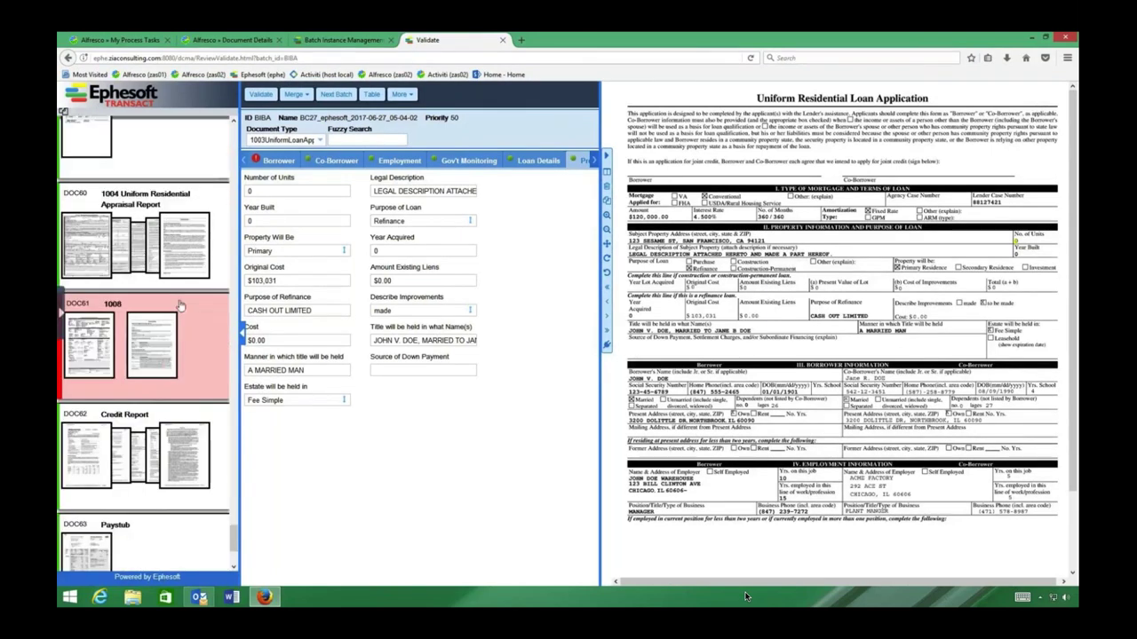
pyautogui.click(171, 355)
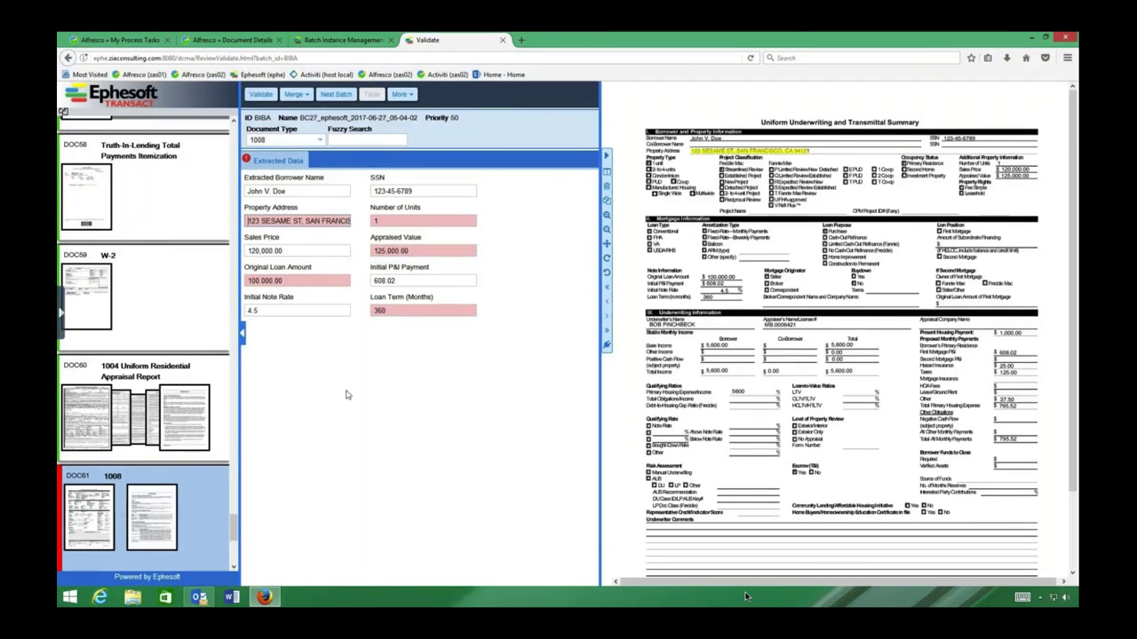
pyautogui.scroll(-1, 156, 455)
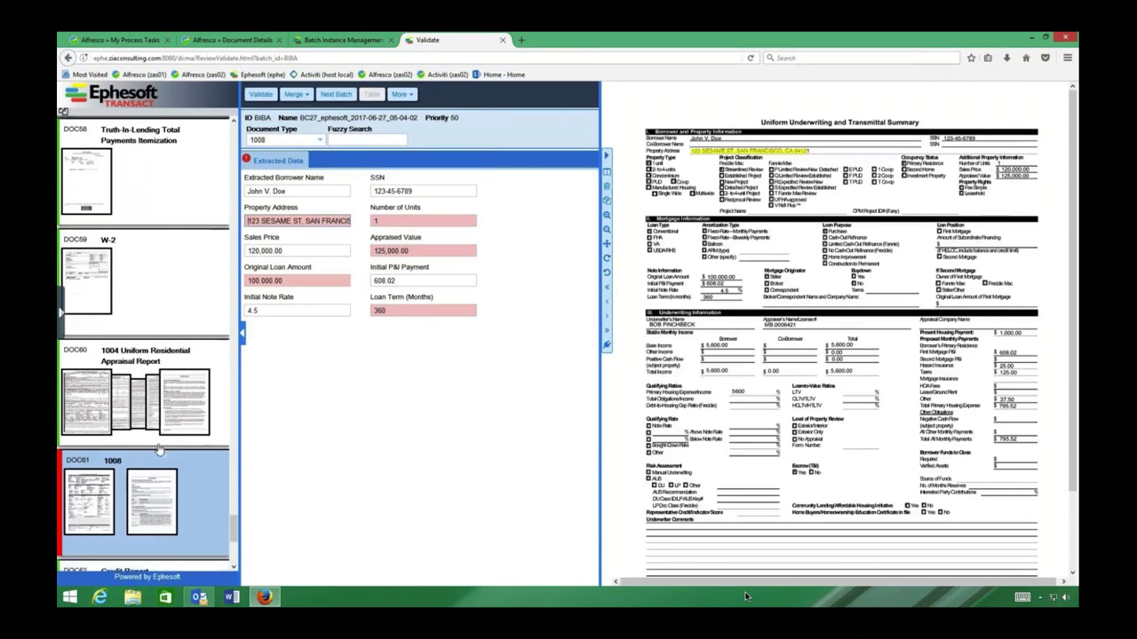
pyautogui.scroll(-5, 158, 451)
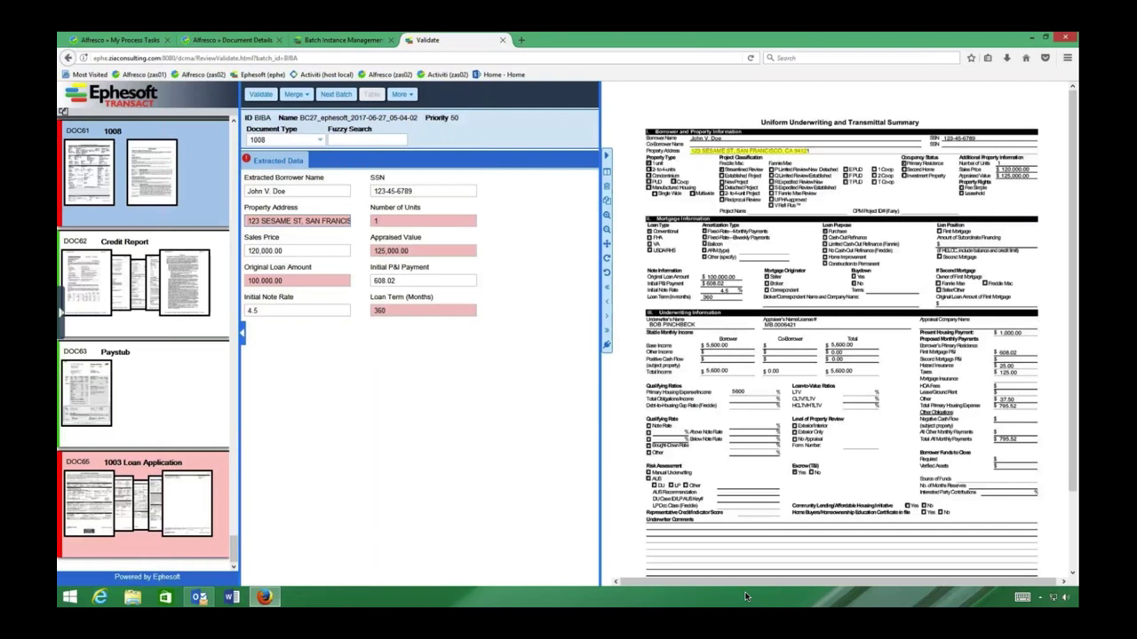
pyautogui.press('super+Tab')
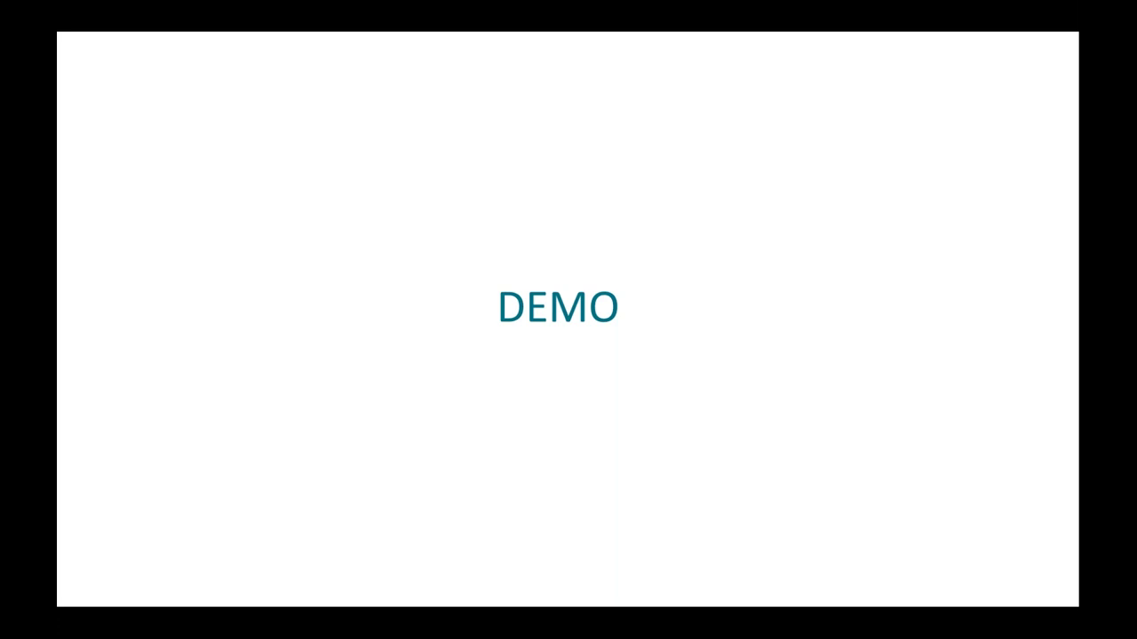
pyautogui.press('Right')
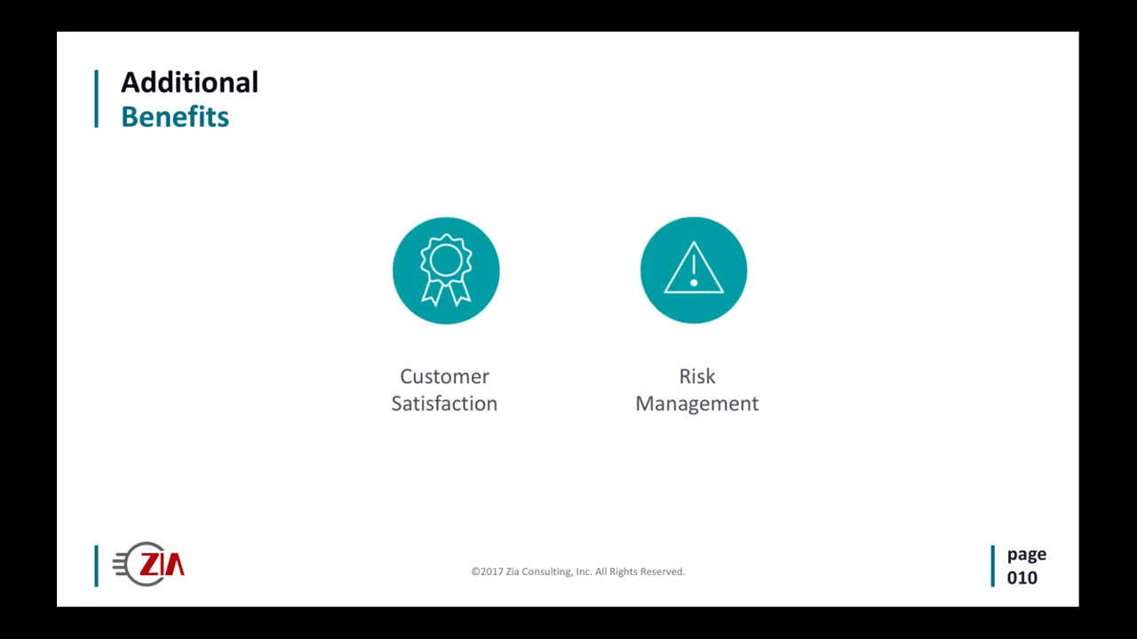